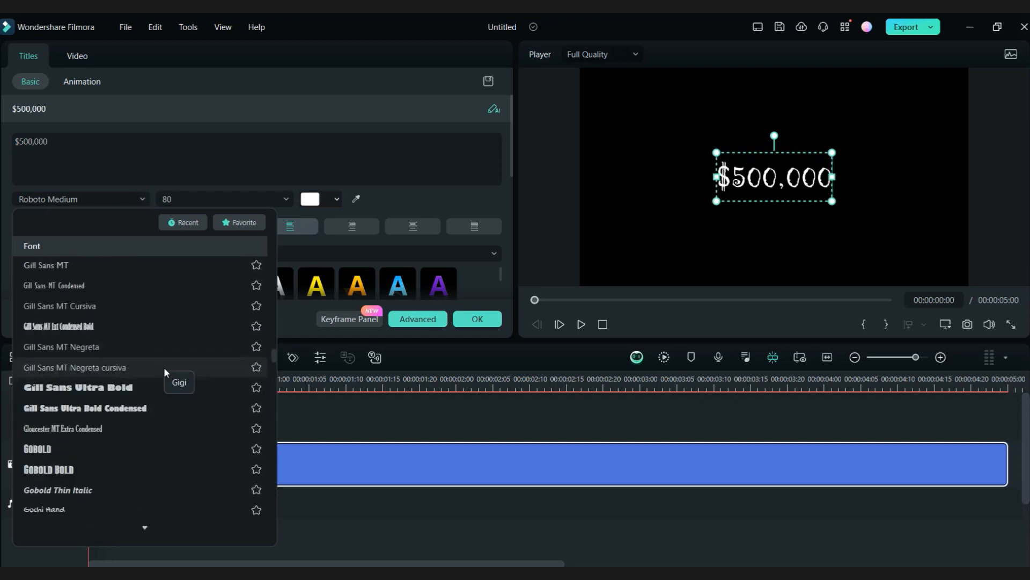
# - Set the font of the $500,000 title to Gobold
pyautogui.scroll(-3, 163, 370)
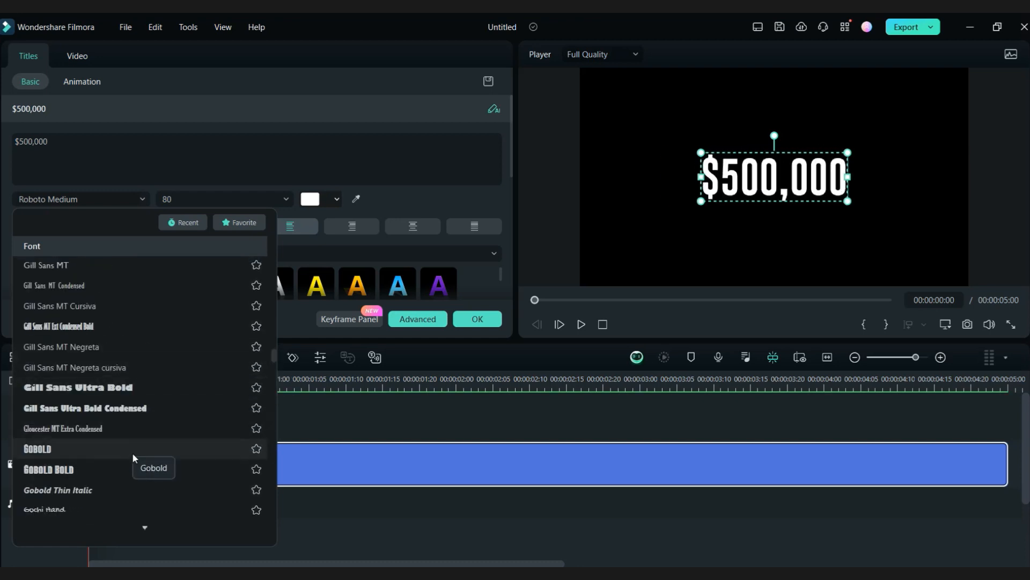
pyautogui.click(134, 454)
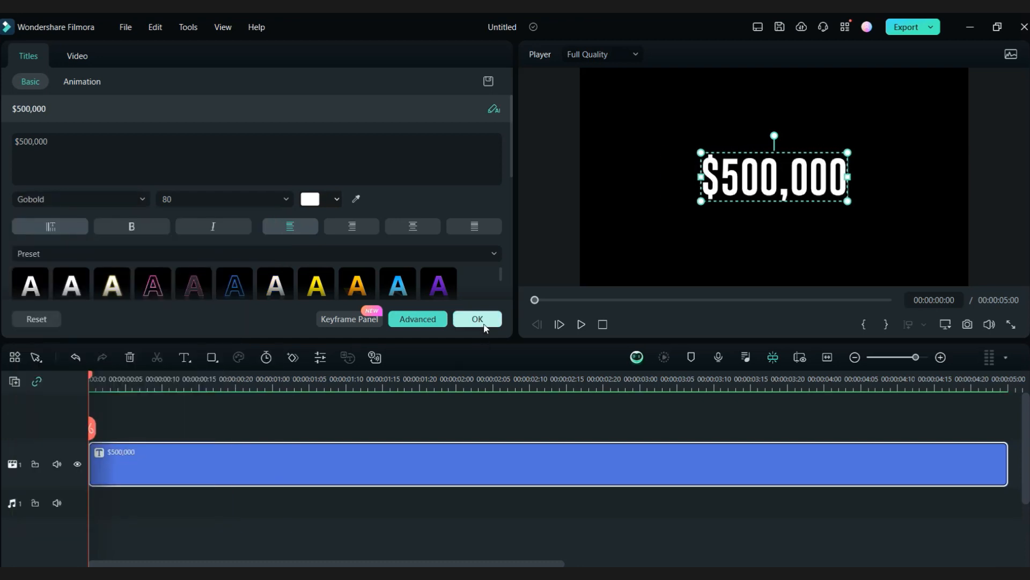
pyautogui.click(482, 322)
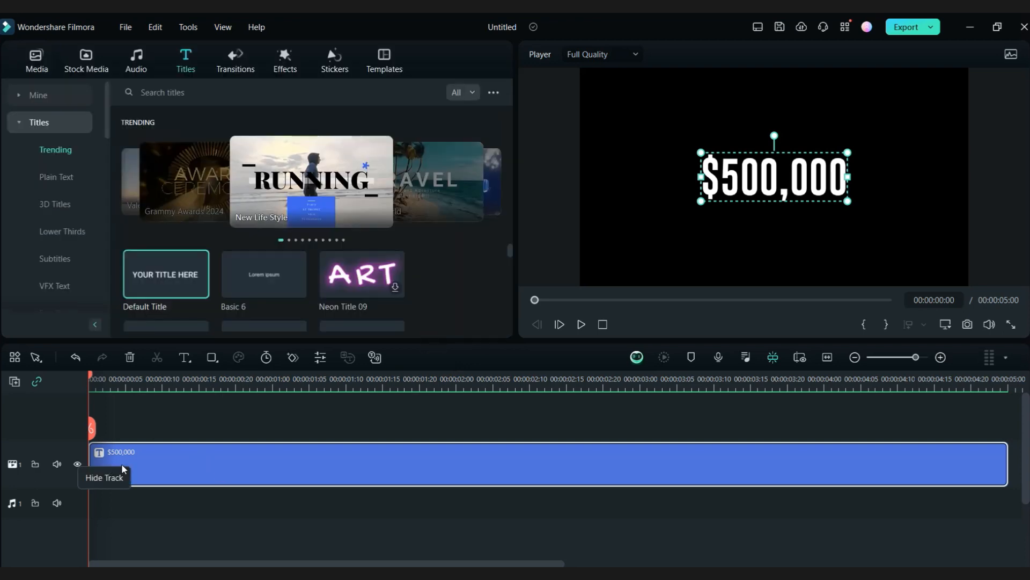
# - Duplicate the $500,000 title onto a new track directly above, locking the original track only while pasting
pyautogui.rightClick(121, 465)
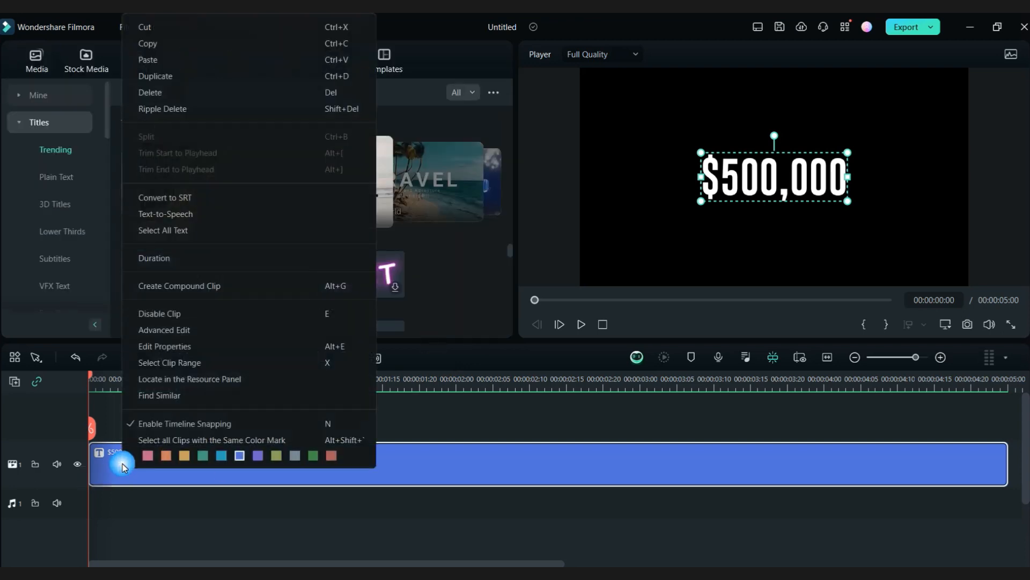
pyautogui.click(220, 45)
pyautogui.click(34, 465)
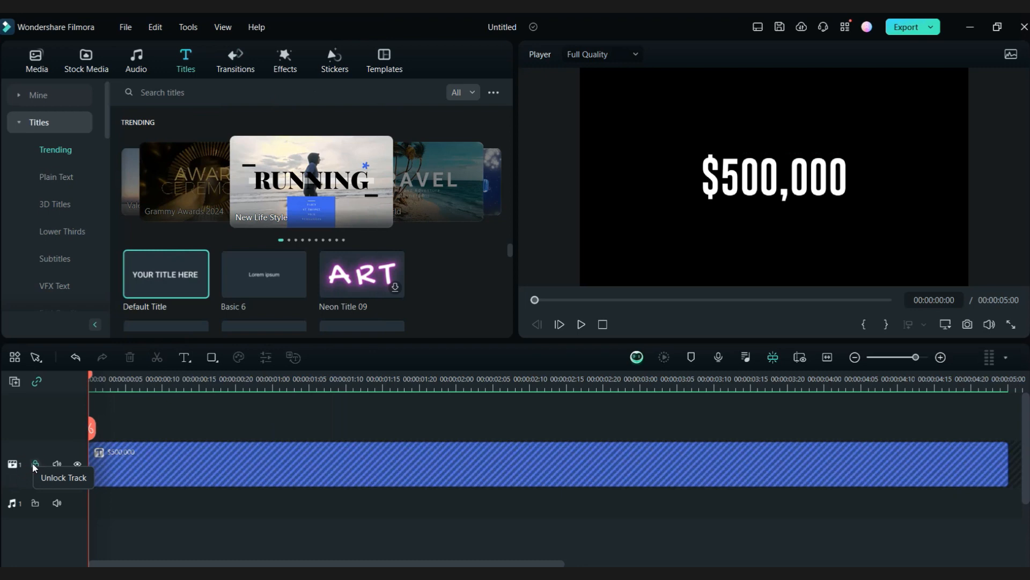
pyautogui.hotkey('ctrl', 'v')
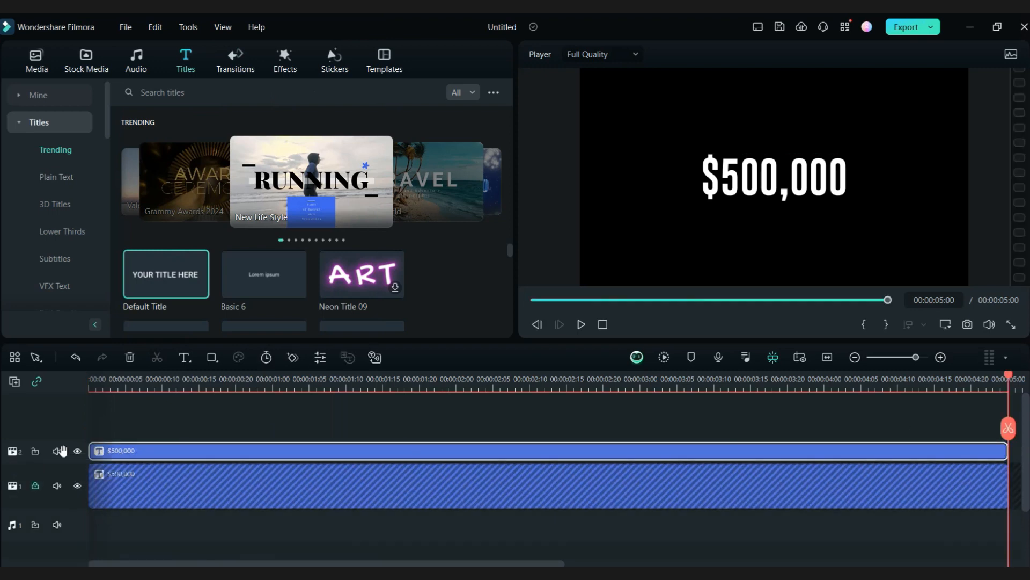
pyautogui.click(35, 485)
# - Mark the original $500,000 clip on the lower track with the golden-yellow color
pyautogui.click(108, 479)
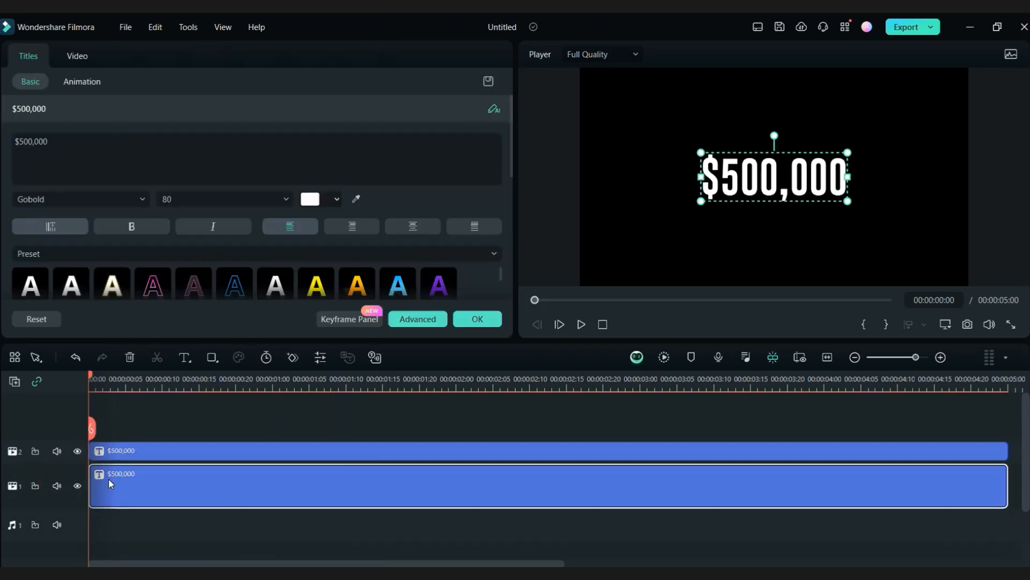
pyautogui.rightClick(108, 479)
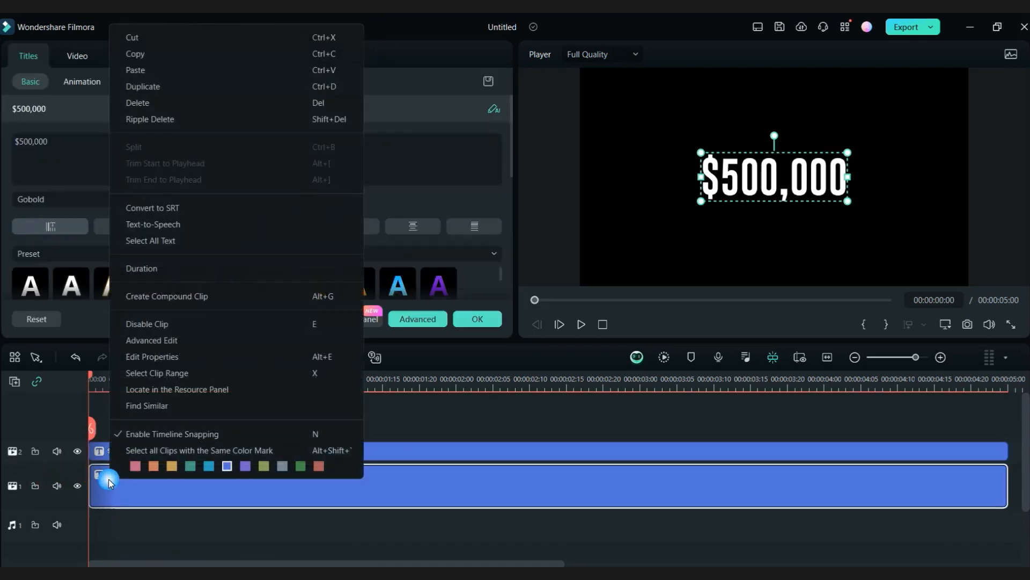
pyautogui.click(154, 466)
# - Shorten the text of the upper track's title copy to a single "$"
pyautogui.click(145, 455)
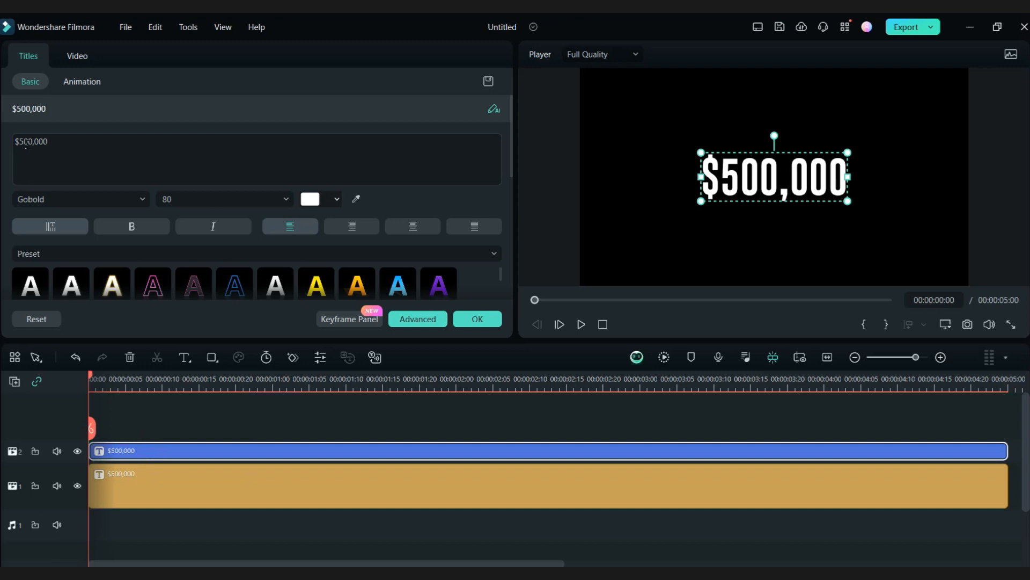
pyautogui.moveTo(18, 141); pyautogui.dragTo(104, 140)
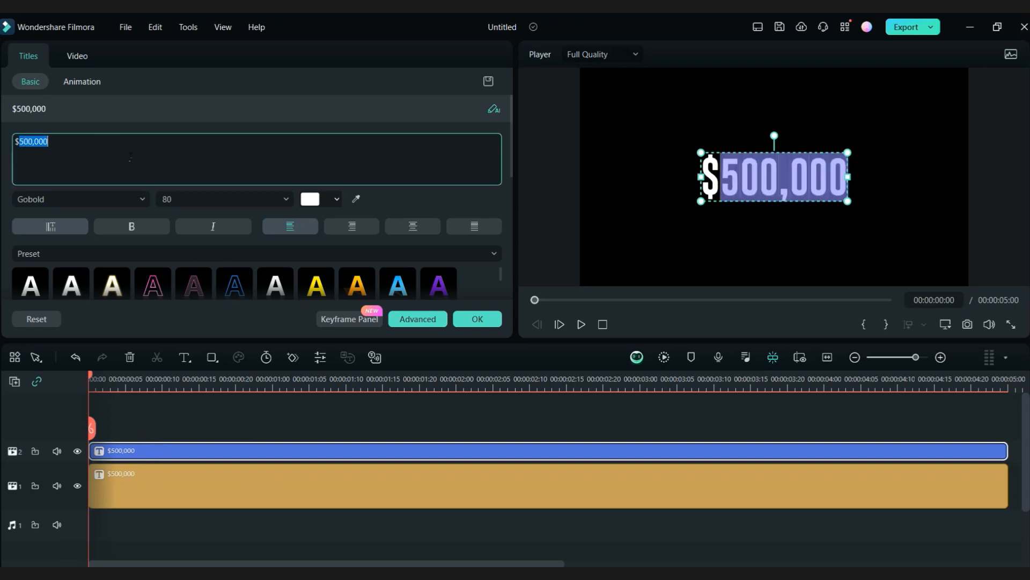
pyautogui.press('BackSpace')
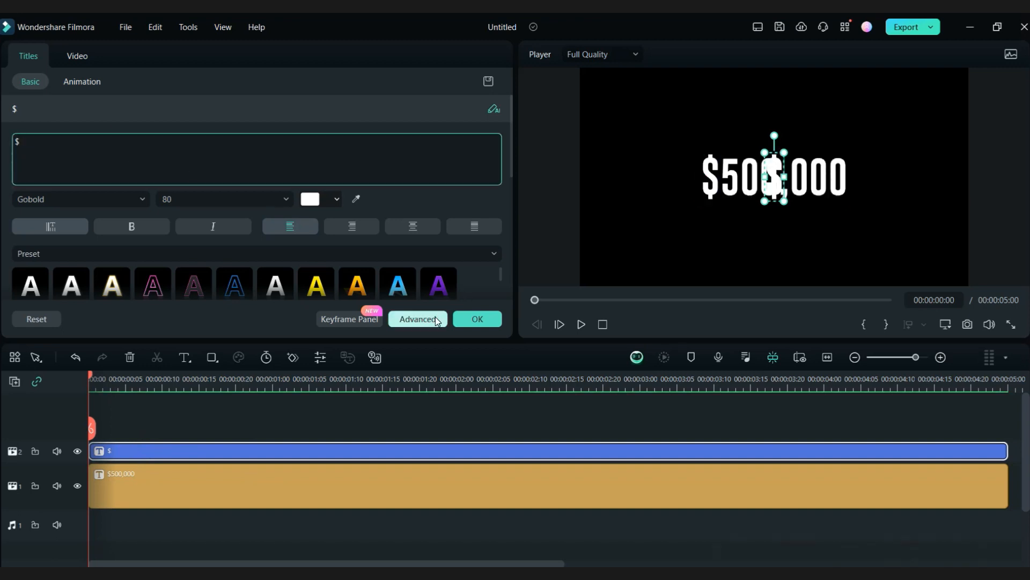
# - In the advanced text editor, extend the copy to eleven dollar signs in a vertical column beside the $500,000 text
pyautogui.click(419, 319)
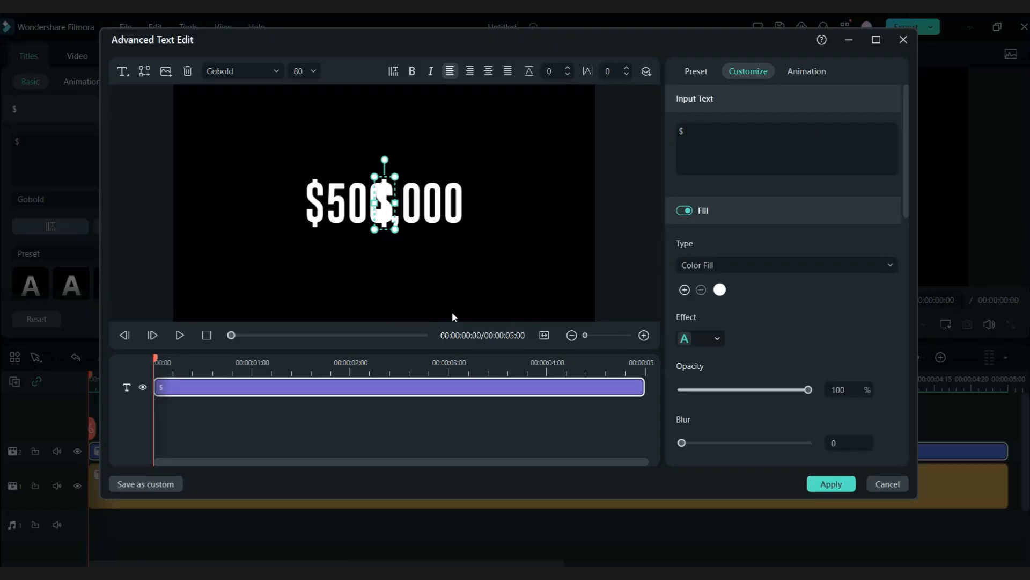
pyautogui.click(727, 160)
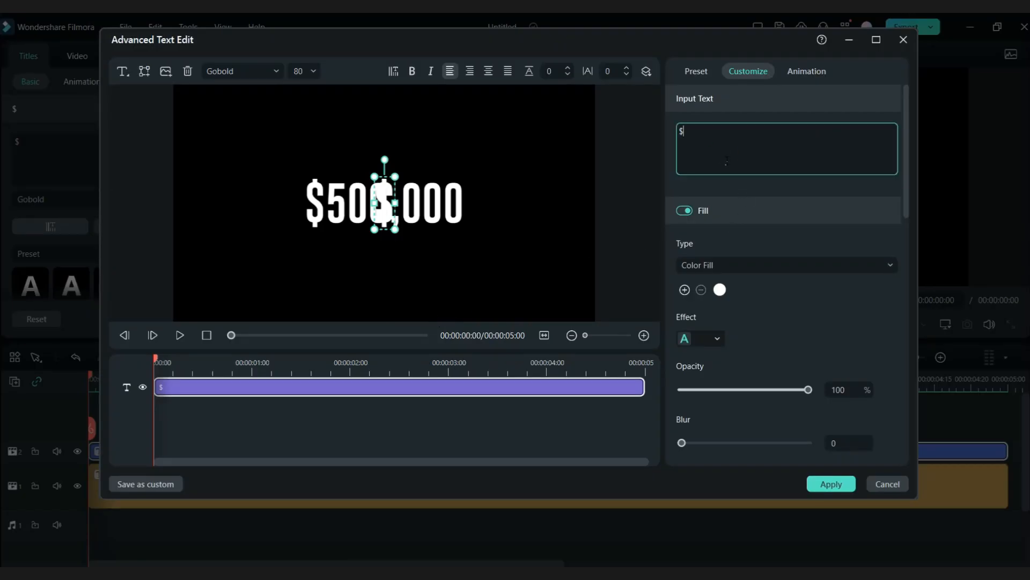
pyautogui.write('$$$$$$')
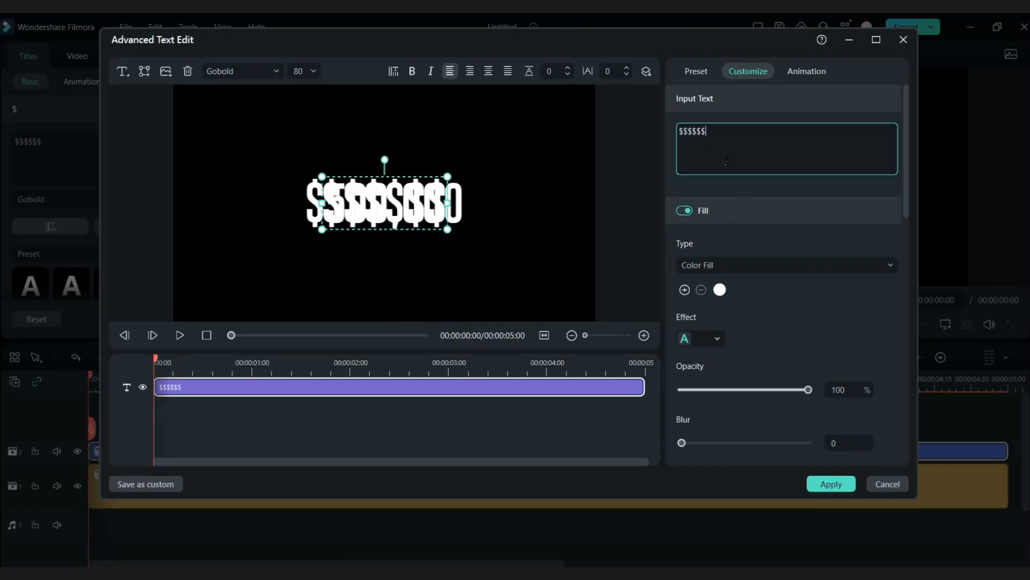
pyautogui.write('$$$$')
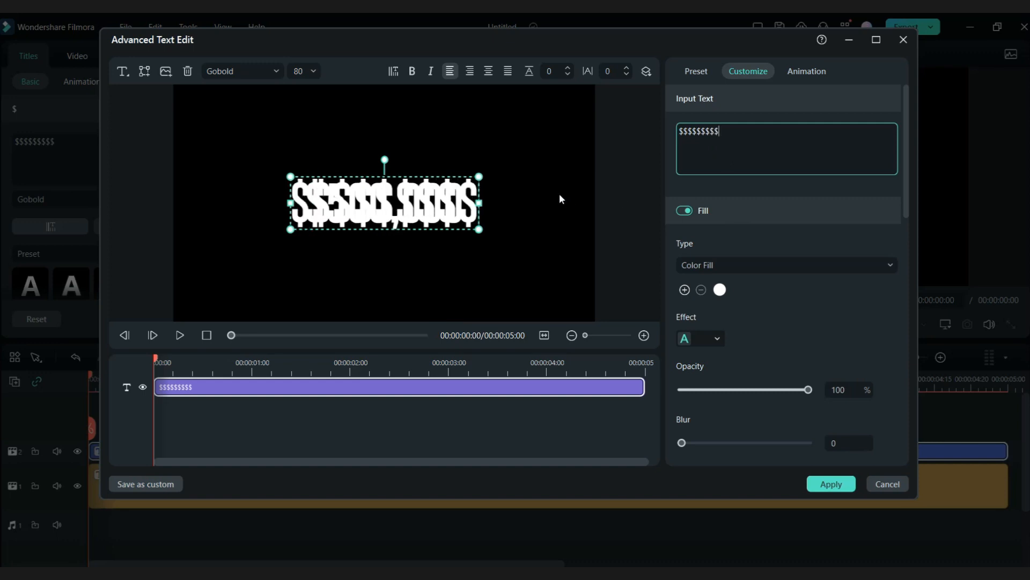
pyautogui.moveTo(506, 205); pyautogui.dragTo(298, 208)
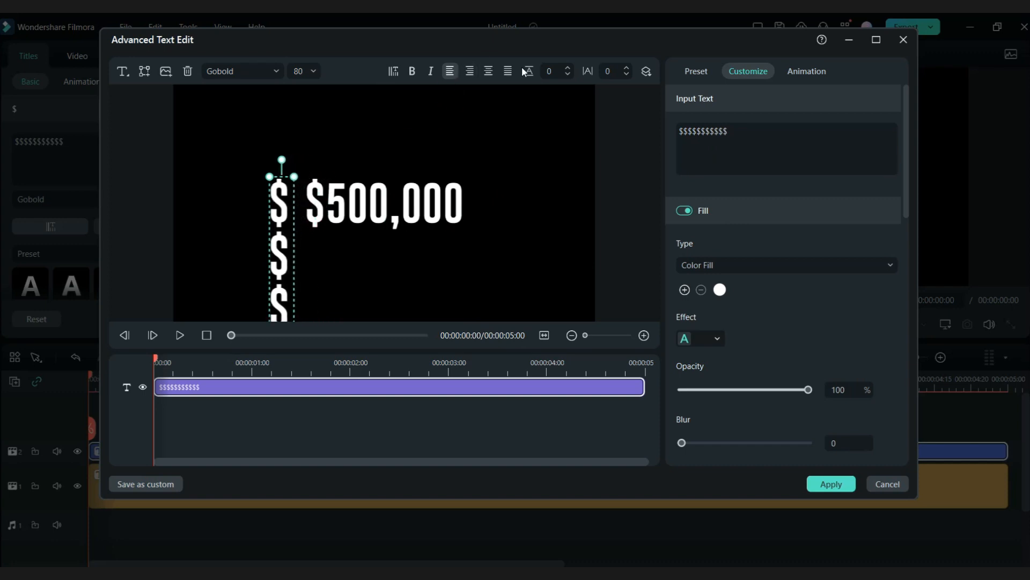
# - Set the dollar column's line spacing to -3 and align its last sign with the dollar sign of $500,000
pyautogui.write('4')
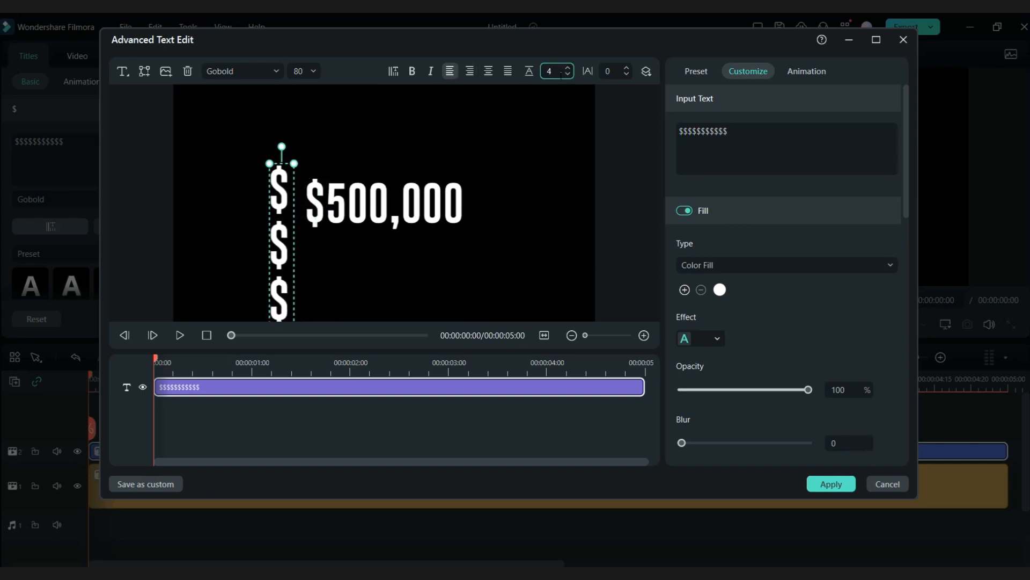
pyautogui.scroll(-10, 561, 73)
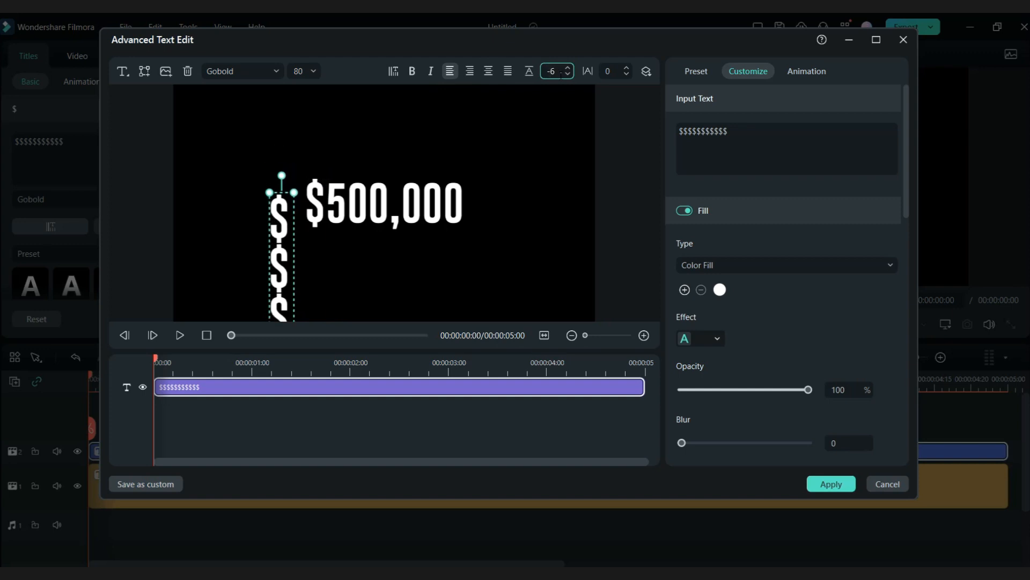
pyautogui.scroll(2, 561, 73)
pyautogui.scroll(1, 561, 73)
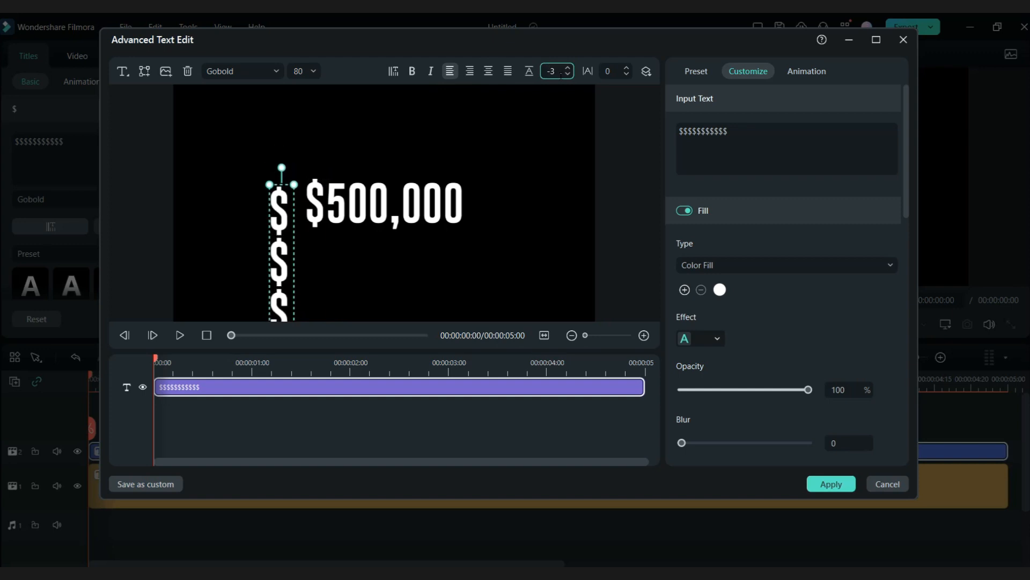
pyautogui.click(150, 219)
pyautogui.click(835, 484)
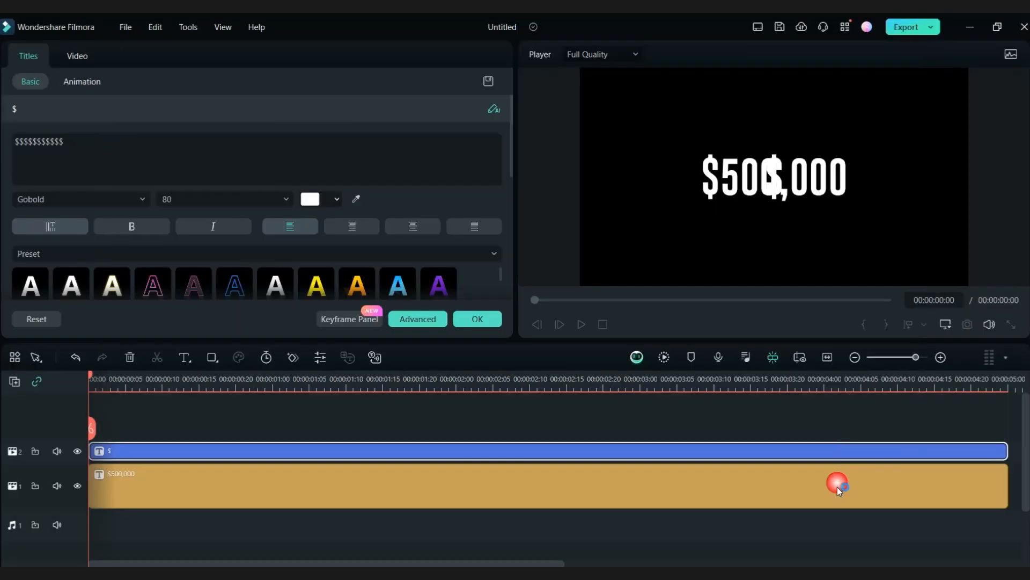
pyautogui.moveTo(677, 268); pyautogui.dragTo(724, 193)
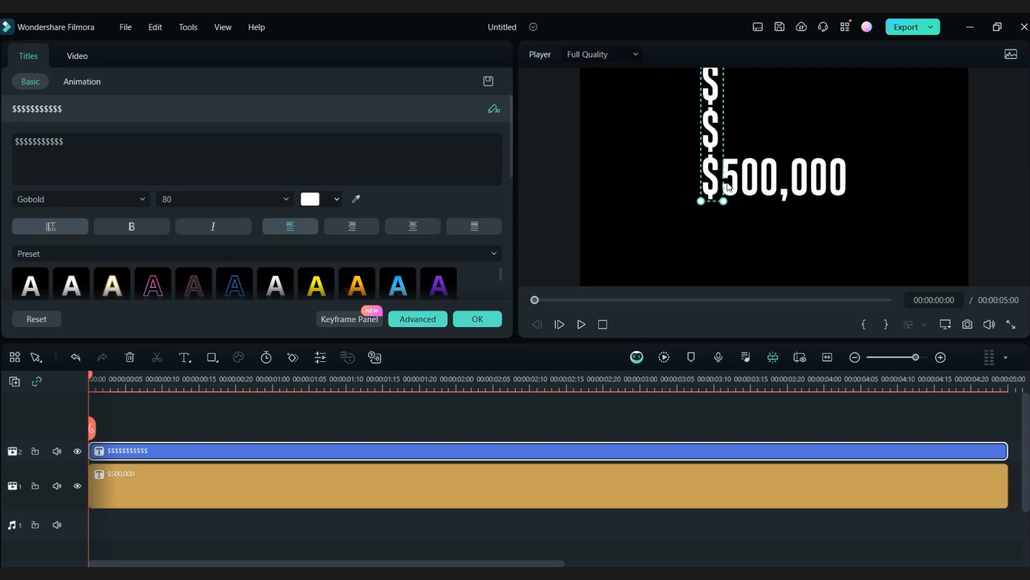
# - Duplicate the dollar column title onto a new track above it
pyautogui.moveTo(192, 427); pyautogui.dragTo(181, 449)
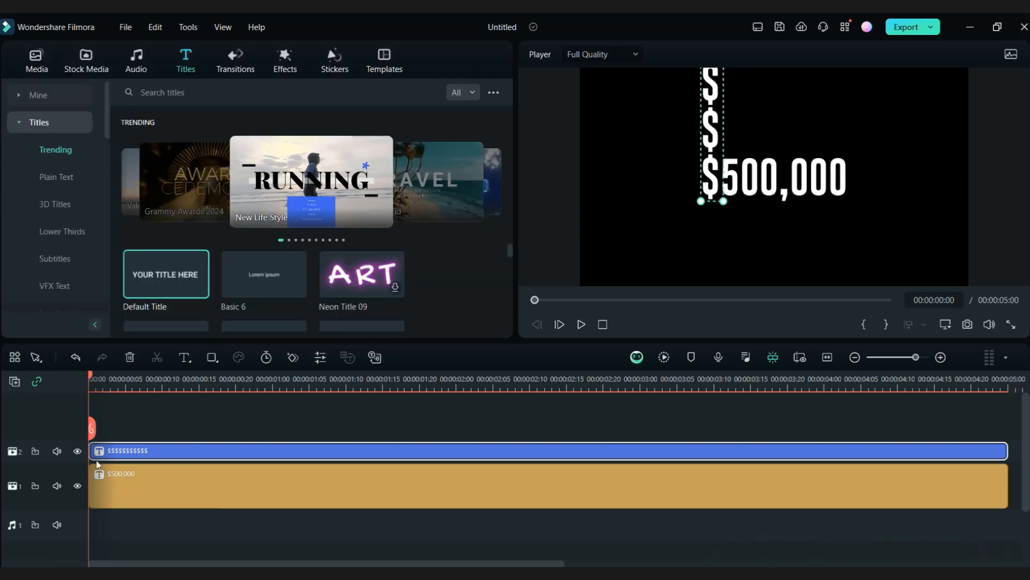
pyautogui.click(34, 452)
pyautogui.hotkey('ctrl', 'v')
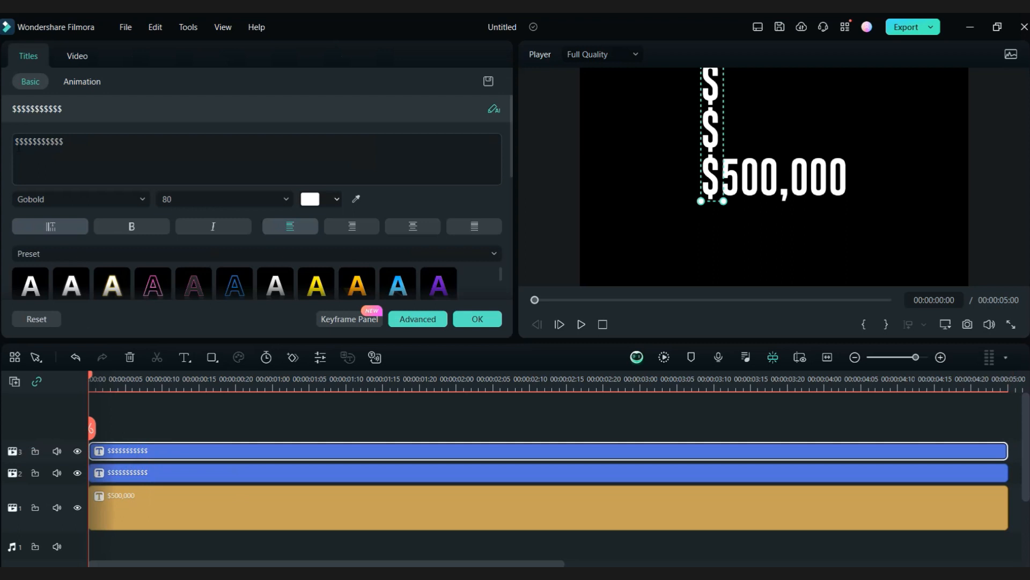
# - Replace the text of the topmost title copy with a column of ten 5s in the advanced text editor
pyautogui.click(14, 140)
pyautogui.hotkey('ctrl', 'a')
pyautogui.write('5')
pyautogui.click(436, 320)
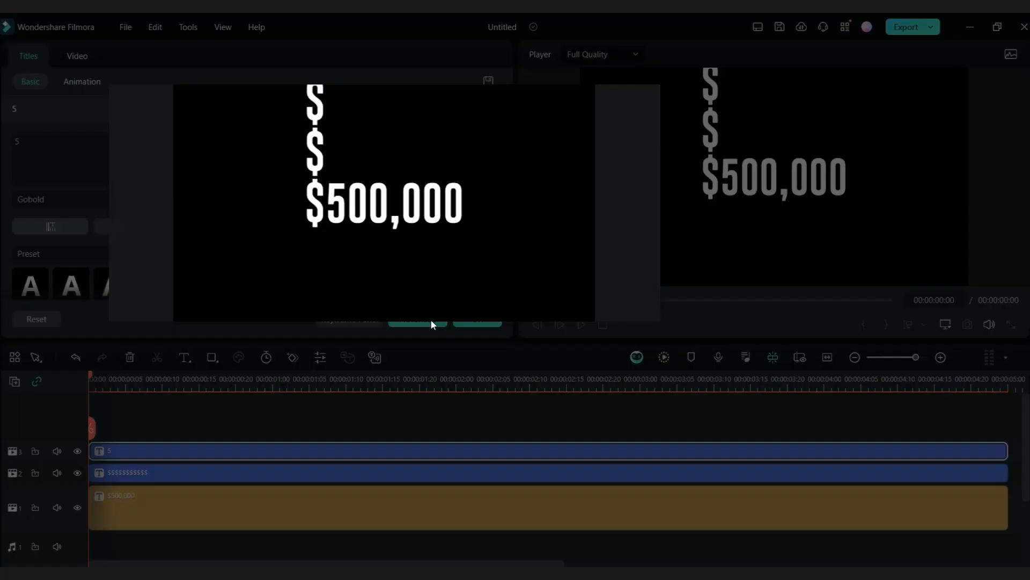
pyautogui.click(819, 148)
pyautogui.write('55555555')
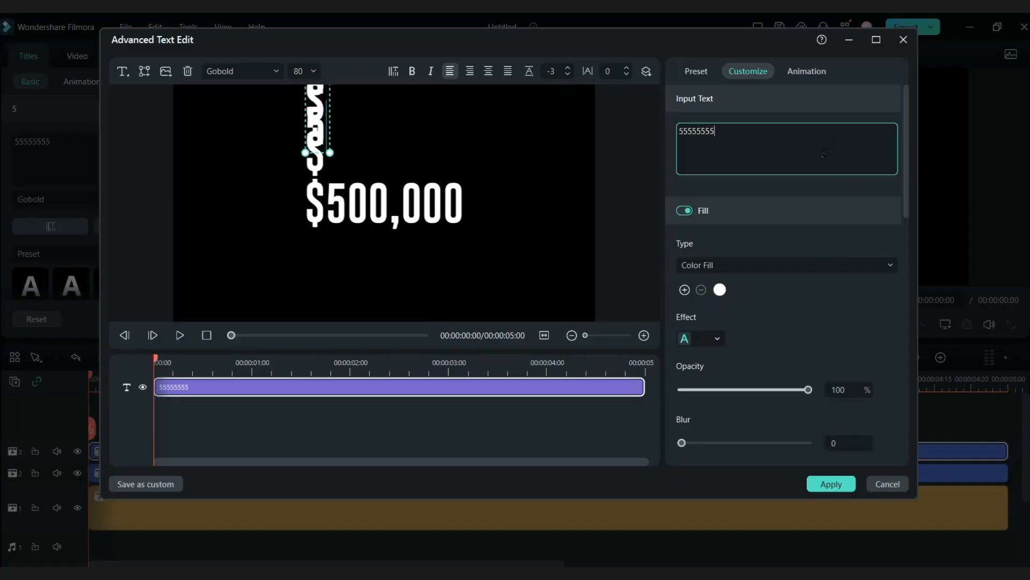
pyautogui.write('5')
# - Set the 5s column's line spacing to -15 and align its first digit with the 5 of $500,000
pyautogui.moveTo(317, 179); pyautogui.dragTo(396, 285)
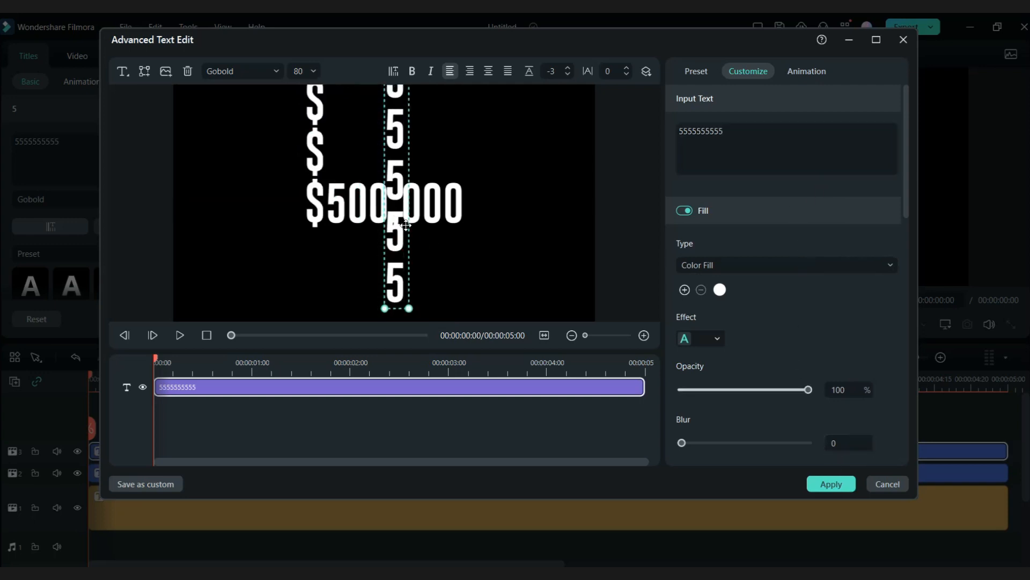
pyautogui.moveTo(550, 65); pyautogui.dragTo(543, 66)
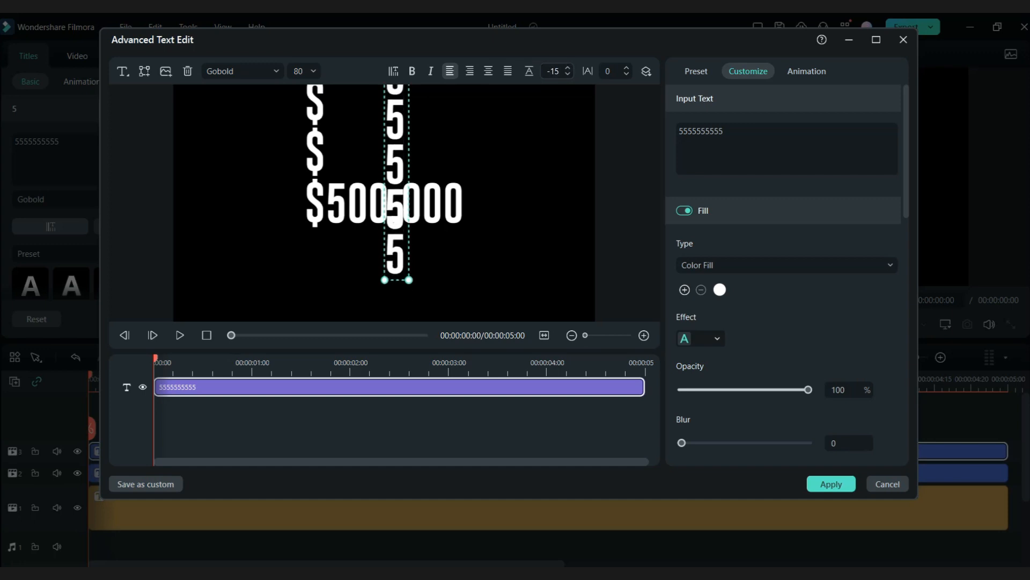
pyautogui.click(836, 481)
pyautogui.moveTo(781, 290); pyautogui.dragTo(732, 290)
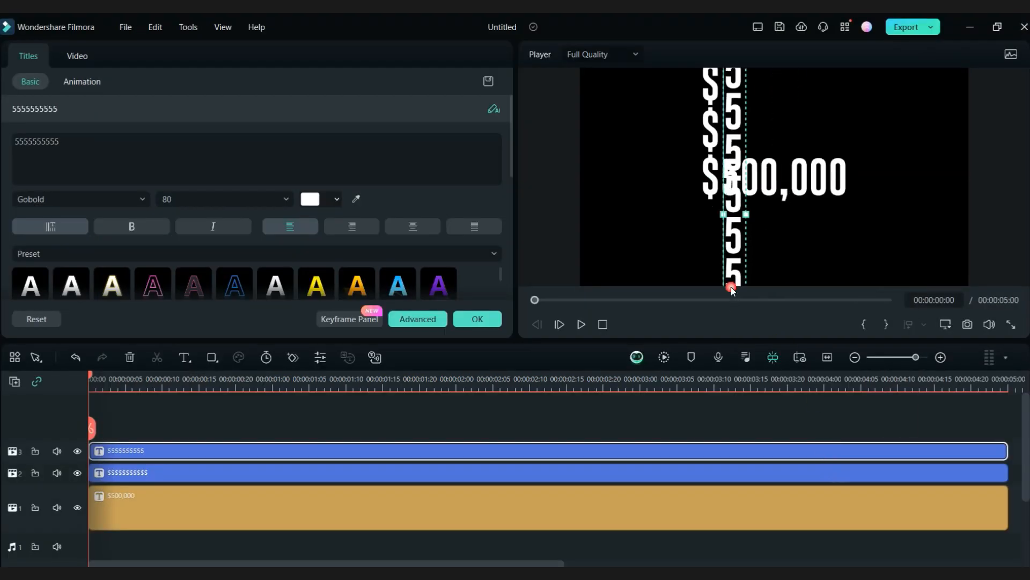
pyautogui.moveTo(743, 110); pyautogui.dragTo(738, 245)
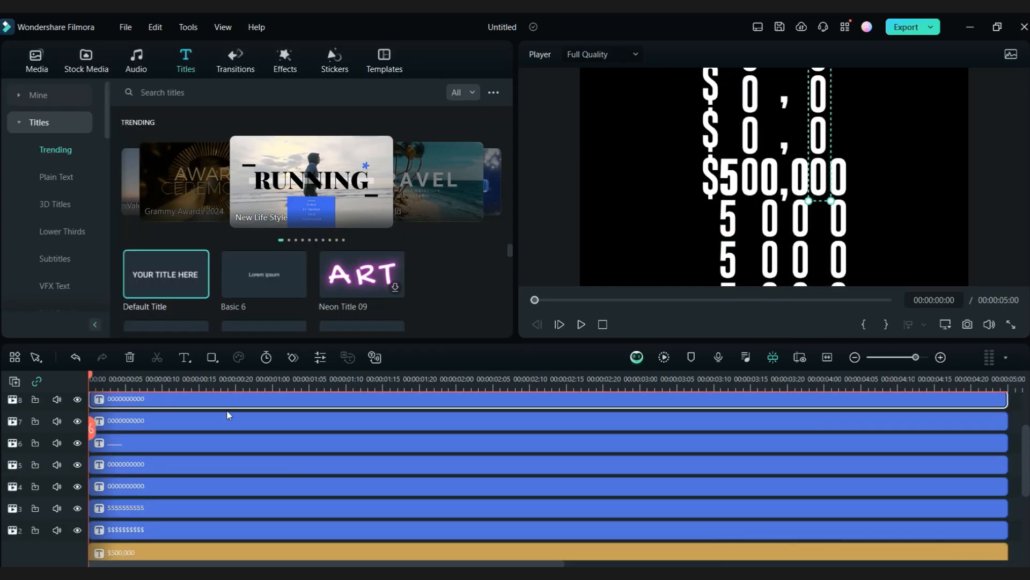
# - Search the effects library for "shape"
pyautogui.scroll(3, 226, 410)
pyautogui.click(293, 66)
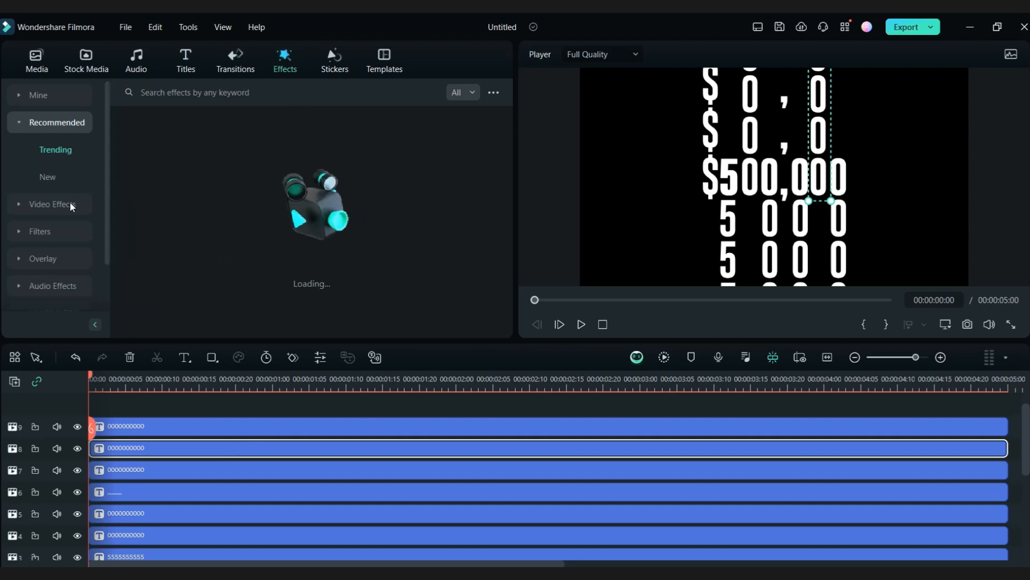
pyautogui.click(205, 97)
pyautogui.write('s')
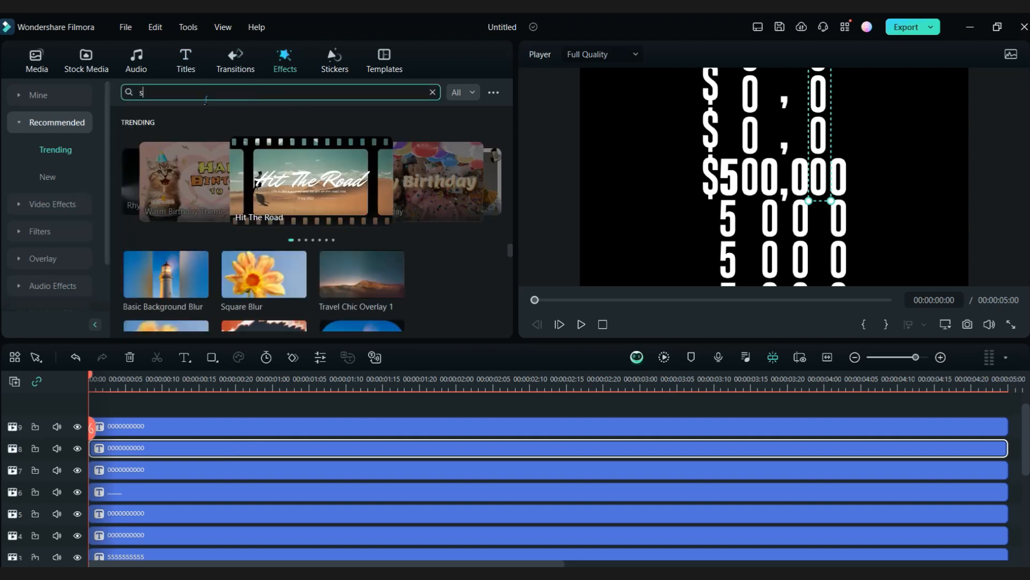
pyautogui.write('hap')
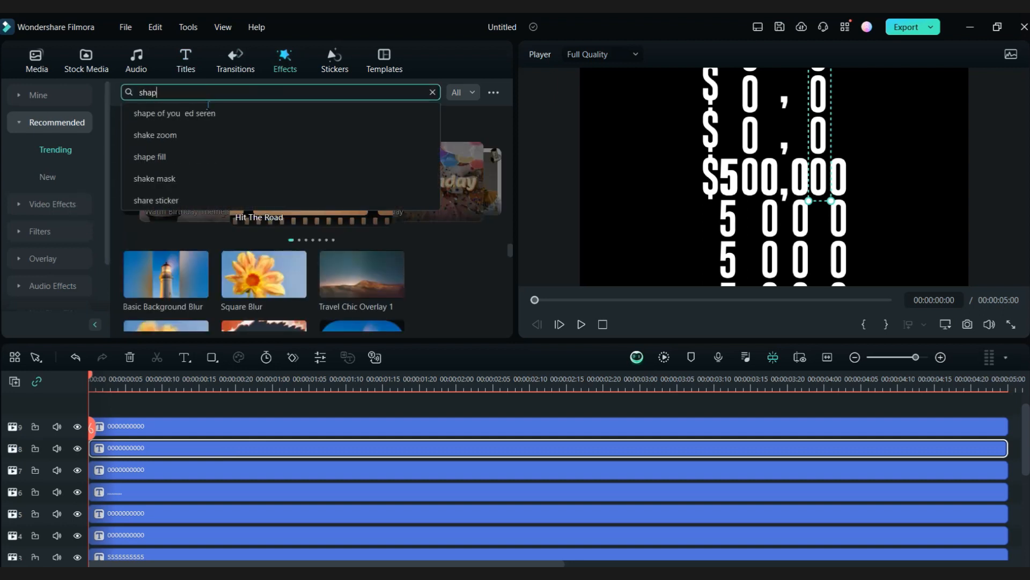
pyautogui.write('e')
pyautogui.press('Return')
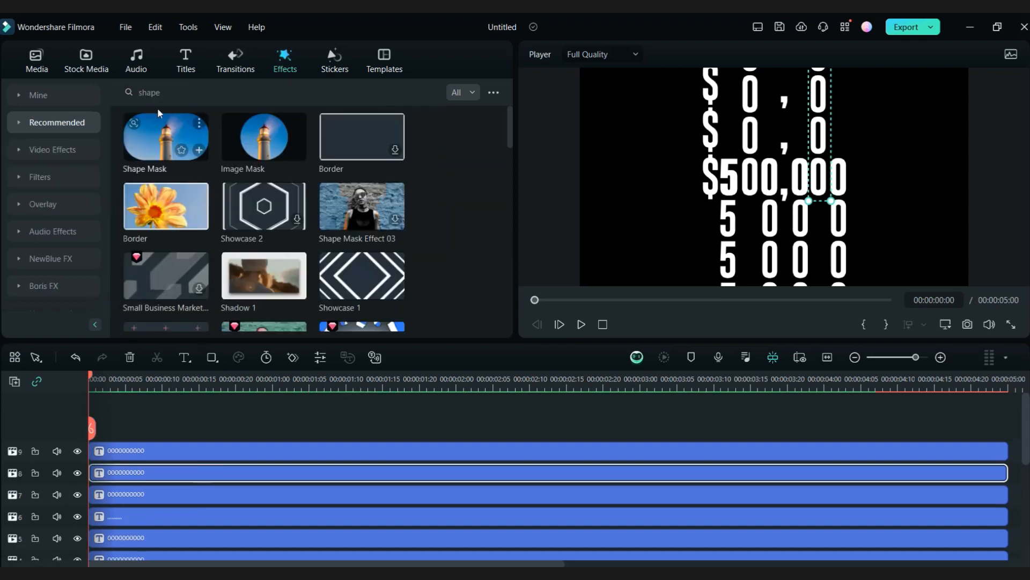
# - Add the Shape Mask effect on a new track above all the titles and open its settings
pyautogui.moveTo(140, 340); pyautogui.dragTo(75, 441)
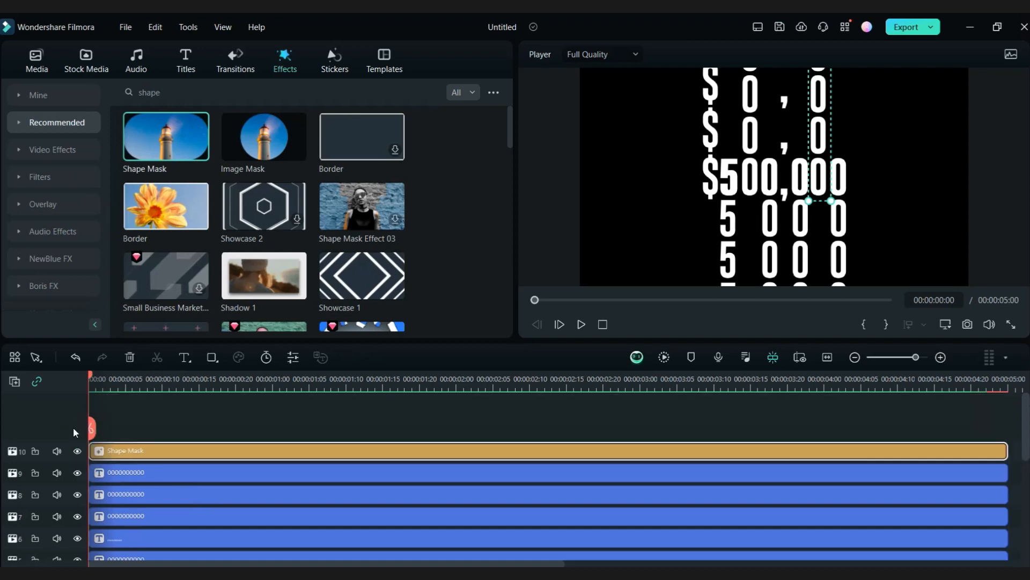
pyautogui.click(124, 455)
pyautogui.doubleClick(125, 456)
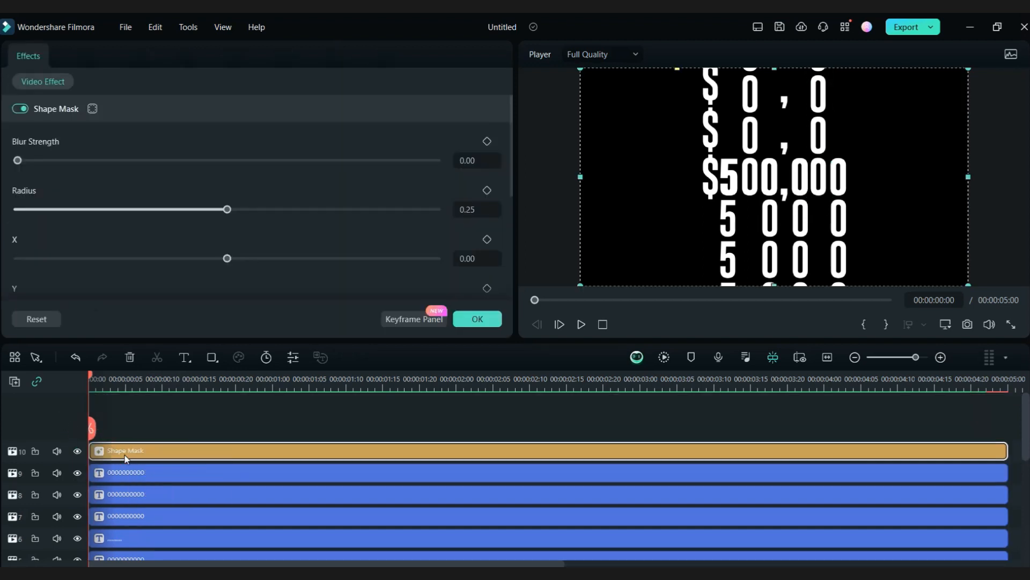
# - Shrink the Shape Mask until it reveals only the single $500,000 row of the character columns
pyautogui.scroll(-3, 359, 242)
pyautogui.moveTo(436, 241); pyautogui.dragTo(107, 233)
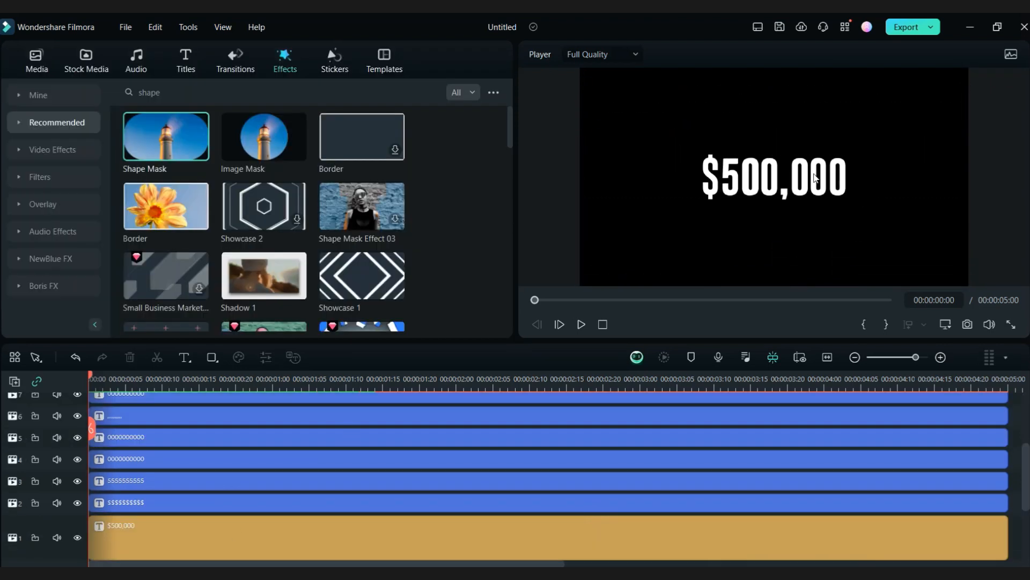
# - Delete the original $500,000 reference title from the bottom video track
pyautogui.click(373, 544)
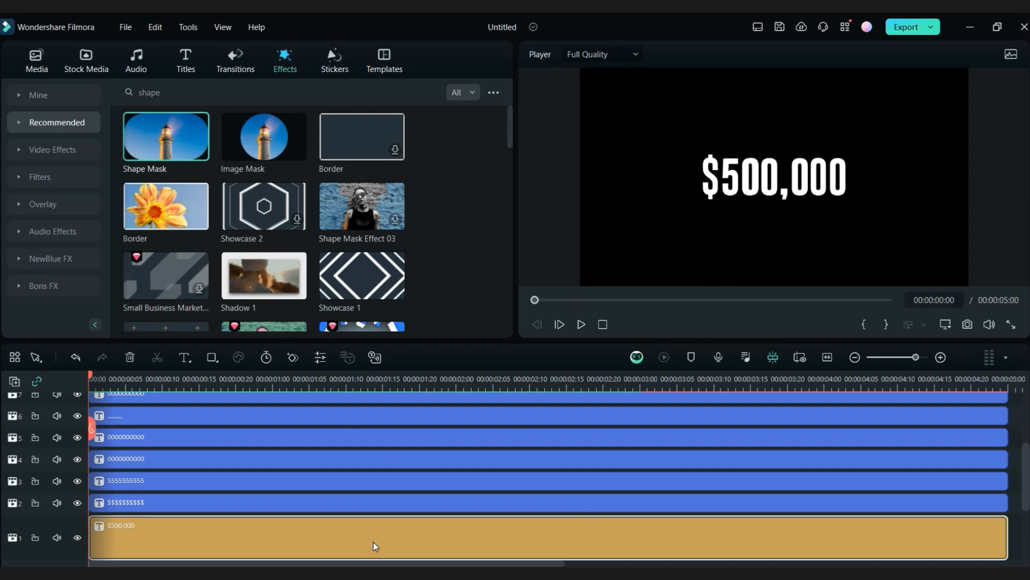
pyautogui.rightClick(529, 535)
pyautogui.click(583, 153)
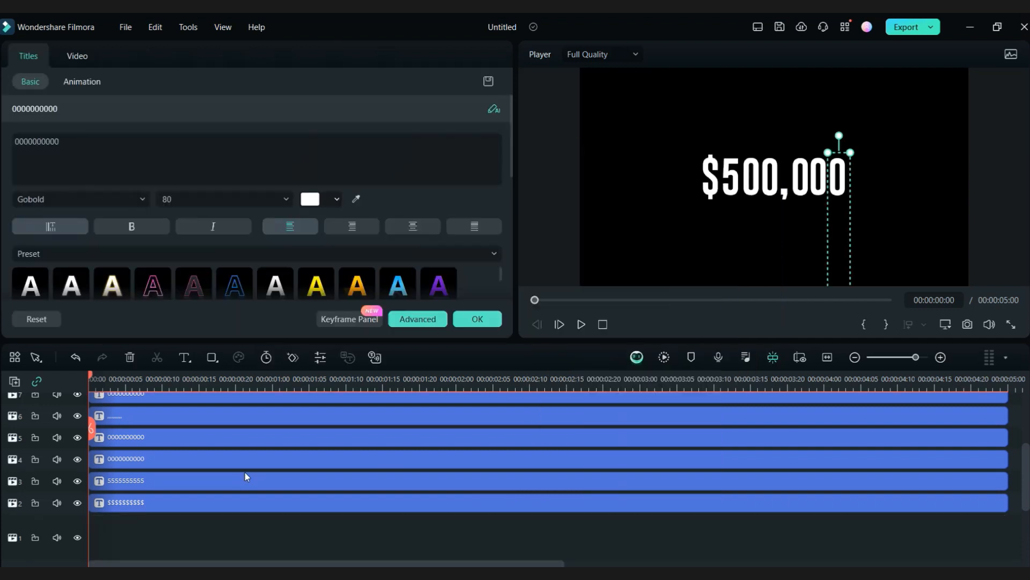
# - Select all eight column titles together and add a Transform keyframe to them at 00:00:04:10
pyautogui.scroll(-1, 244, 471)
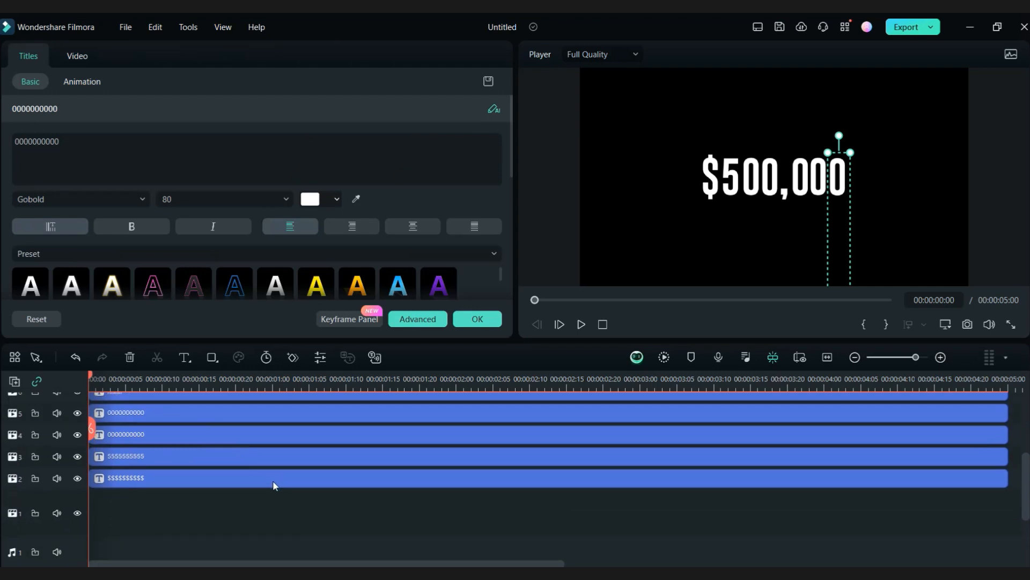
pyautogui.hotkey('ctrl', 'a')
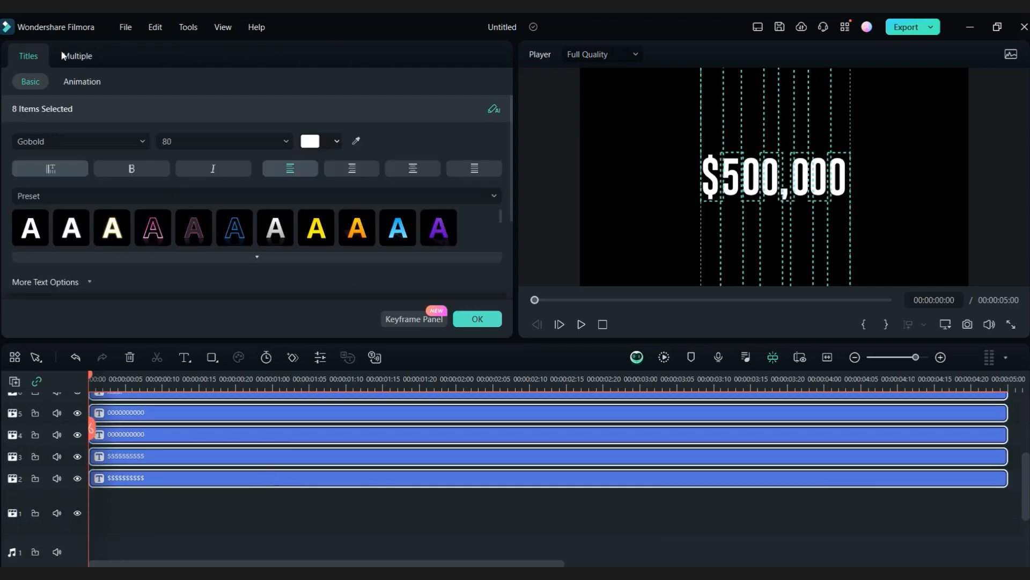
pyautogui.click(77, 57)
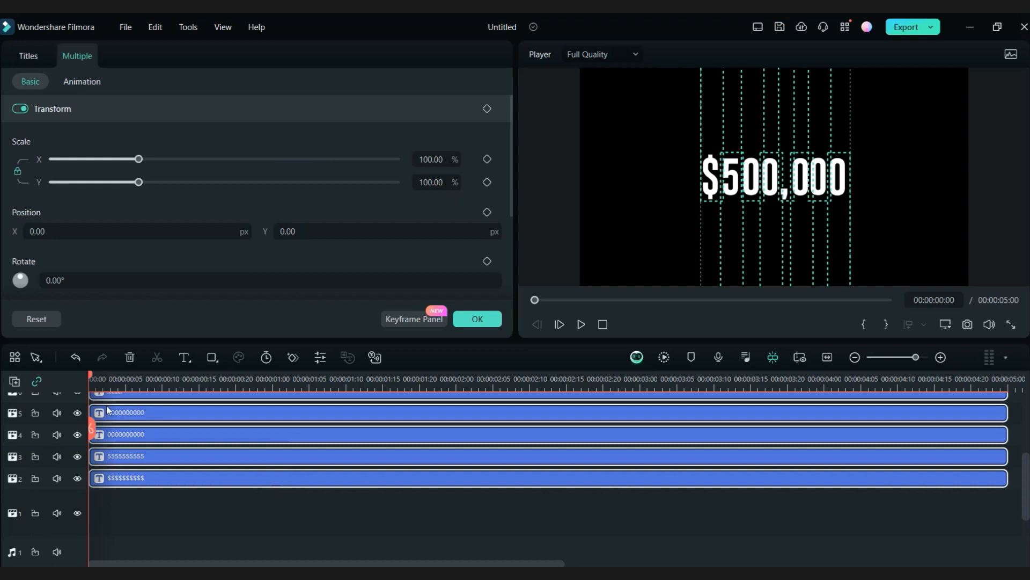
pyautogui.moveTo(93, 429); pyautogui.dragTo(899, 416)
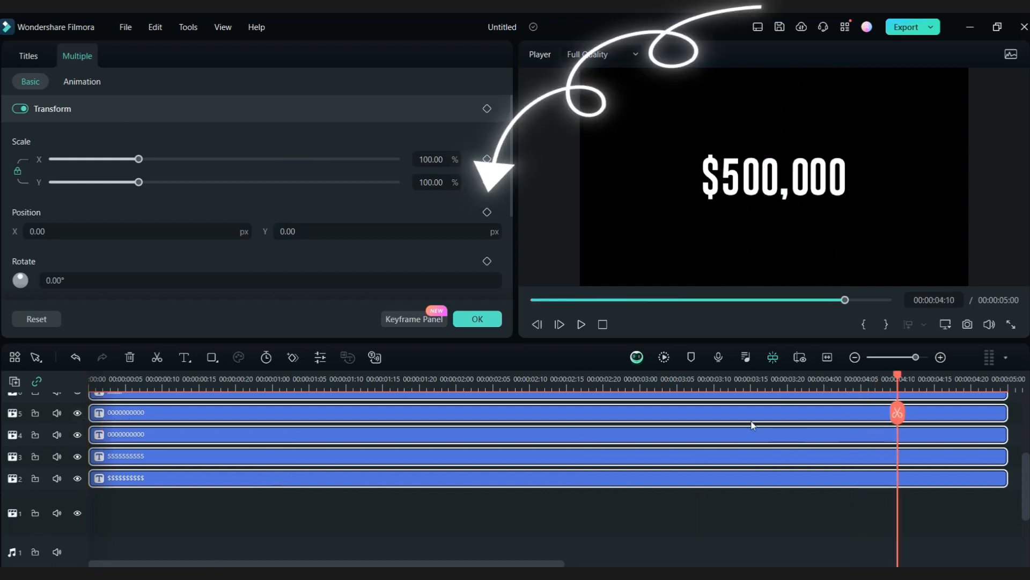
pyautogui.click(487, 108)
# - At the start of the timeline, set the $ column's Y position to about -1280 px so it rolls into place
pyautogui.moveTo(899, 412); pyautogui.dragTo(92, 391)
pyautogui.click(149, 482)
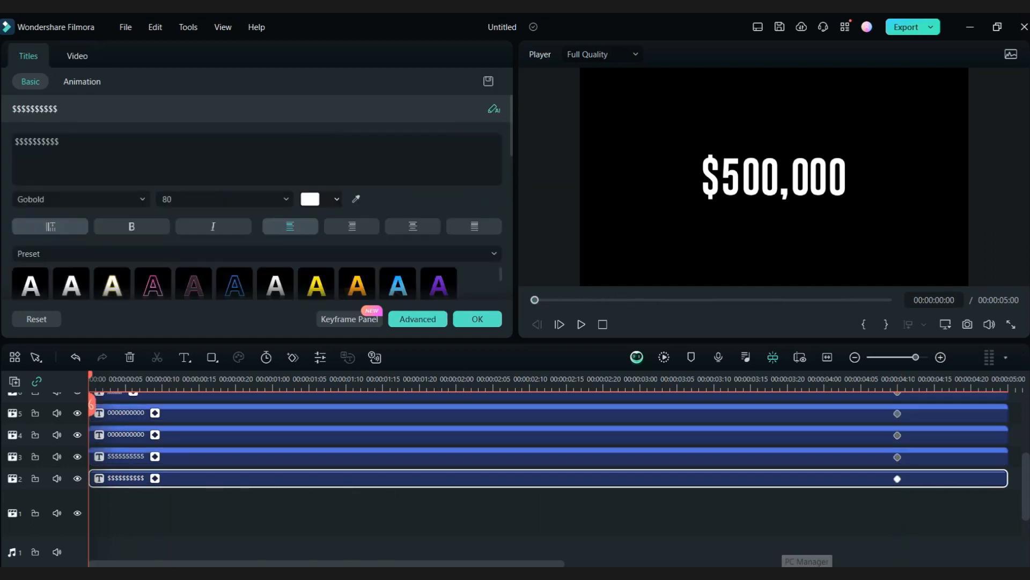
pyautogui.scroll(-5, 342, 192)
pyautogui.moveTo(333, 275); pyautogui.dragTo(429, 272)
pyautogui.click(426, 378)
# - At the start of the timeline, set the 5s column's Y position to about 1146 px, so it rolls the opposite way
pyautogui.click(957, 430)
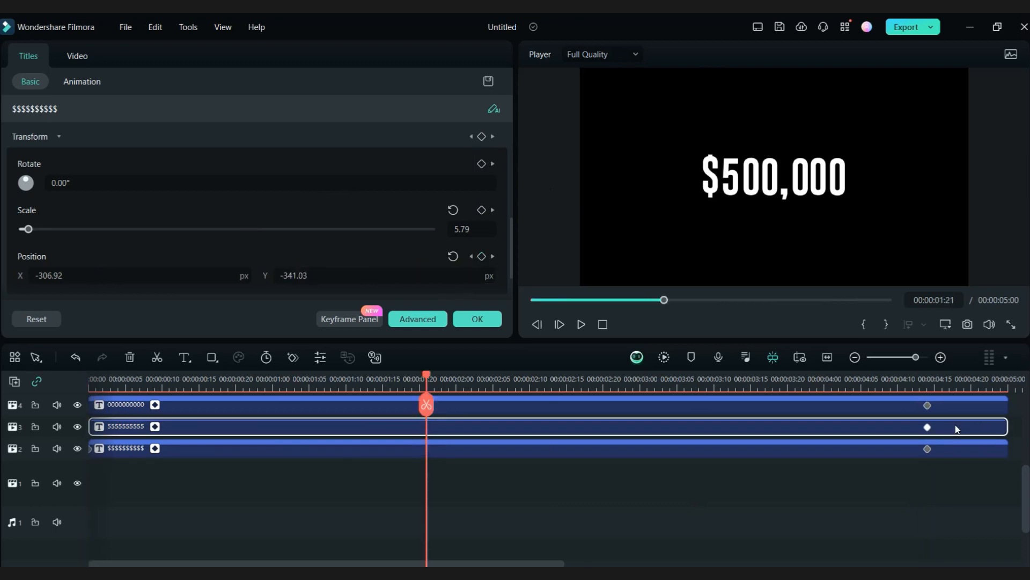
pyautogui.click(927, 427)
pyautogui.moveTo(927, 405); pyautogui.dragTo(88, 400)
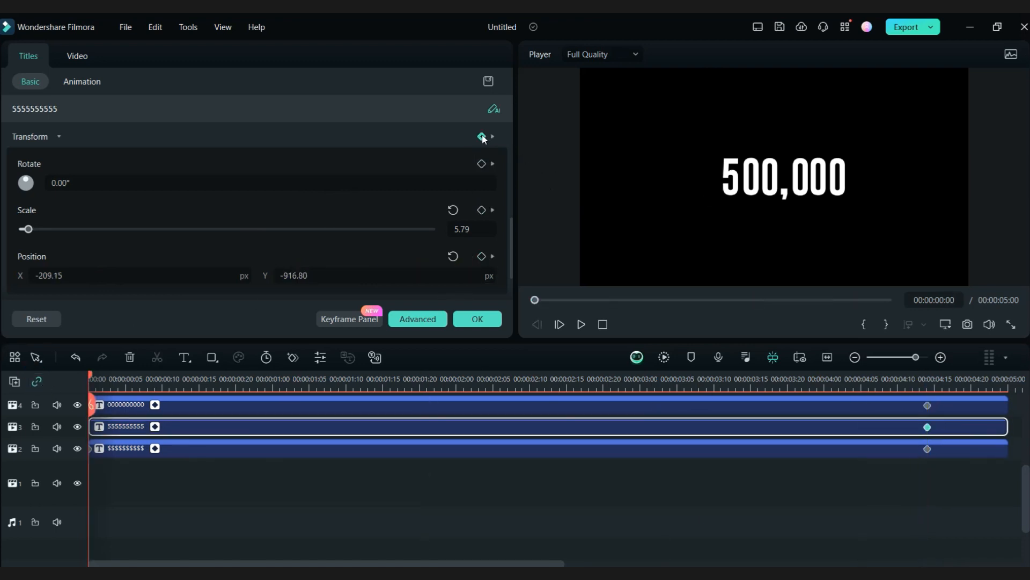
pyautogui.moveTo(397, 275); pyautogui.dragTo(241, 276)
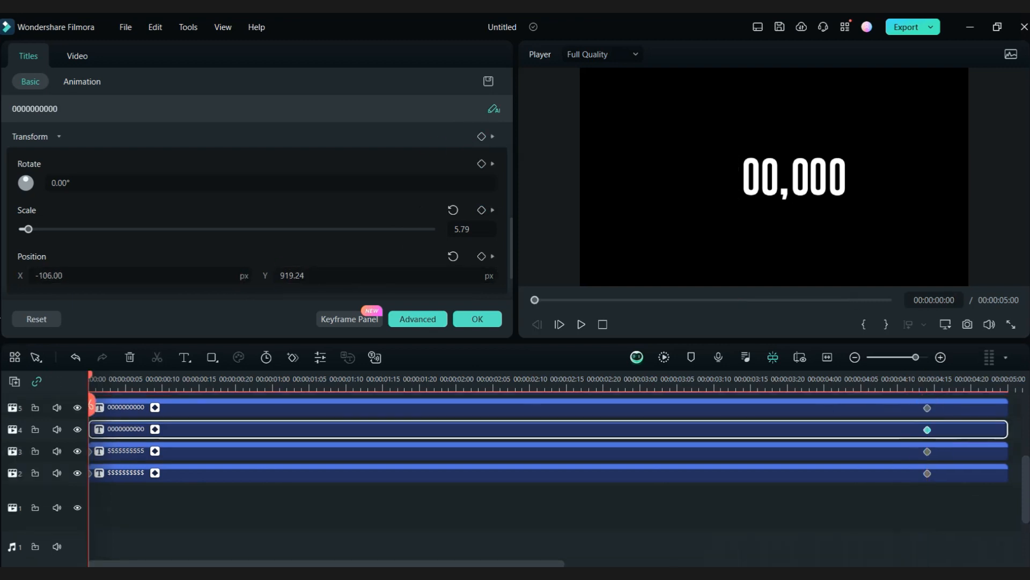
# - Add a Transform keyframe at the timeline start for the 0s column on track 4 and shift its Y position out of the mask
pyautogui.click(481, 136)
pyautogui.moveTo(292, 275); pyautogui.dragTo(424, 270)
pyautogui.click(421, 272)
pyautogui.press('Return')
# - Keyframe the remaining 0s and comma columns at the timeline start with Y positions outside the mask, alternating directions, and play the animation
pyautogui.click(928, 408)
pyautogui.click(481, 137)
pyautogui.moveTo(327, 275)
pyautogui.mouseDown()
pyautogui.moveTo(276, 279)
pyautogui.moveTo(317, 276)
pyautogui.mouseUp()
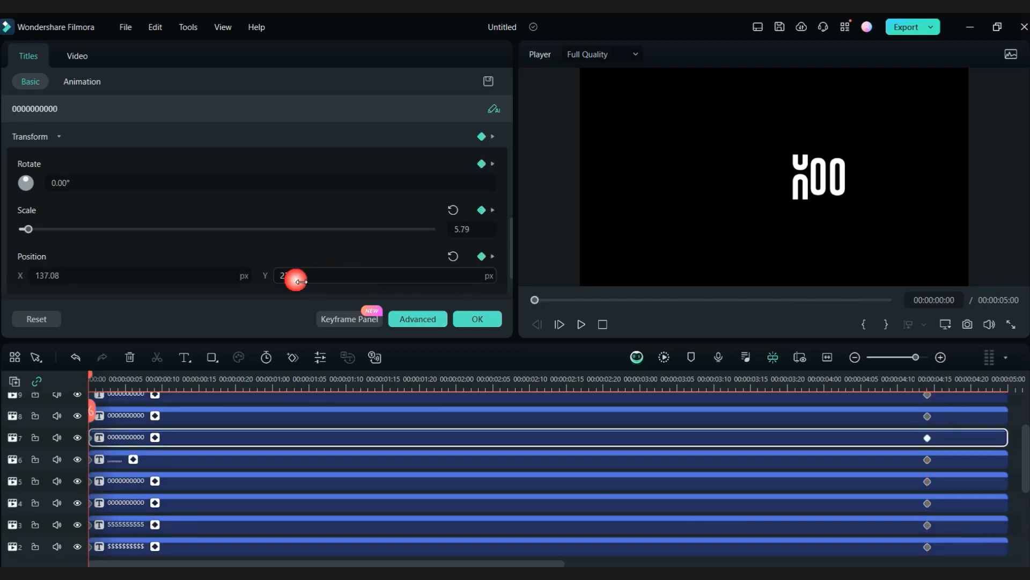
pyautogui.moveTo(294, 276); pyautogui.dragTo(298, 276)
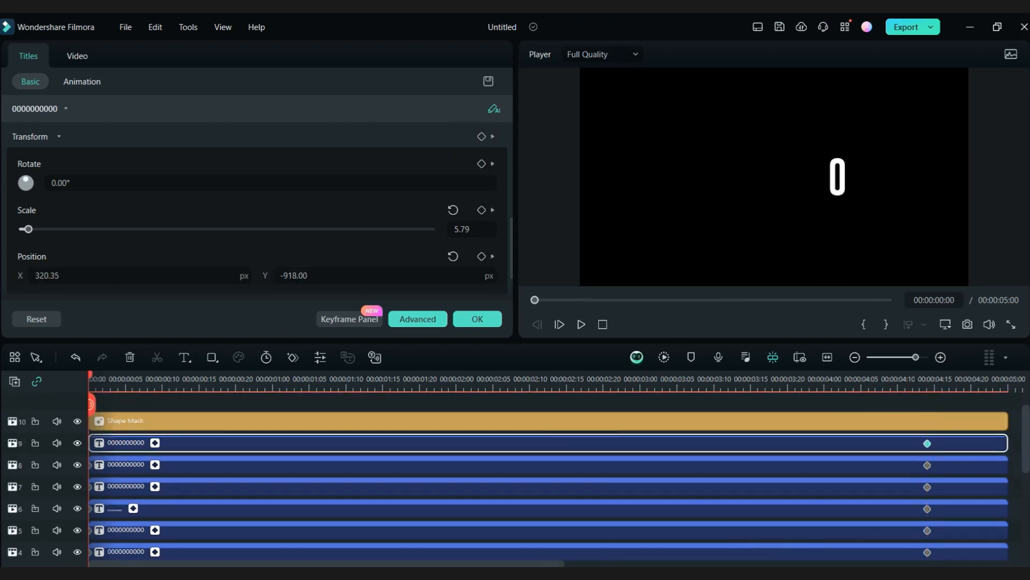
pyautogui.moveTo(295, 275); pyautogui.dragTo(300, 277)
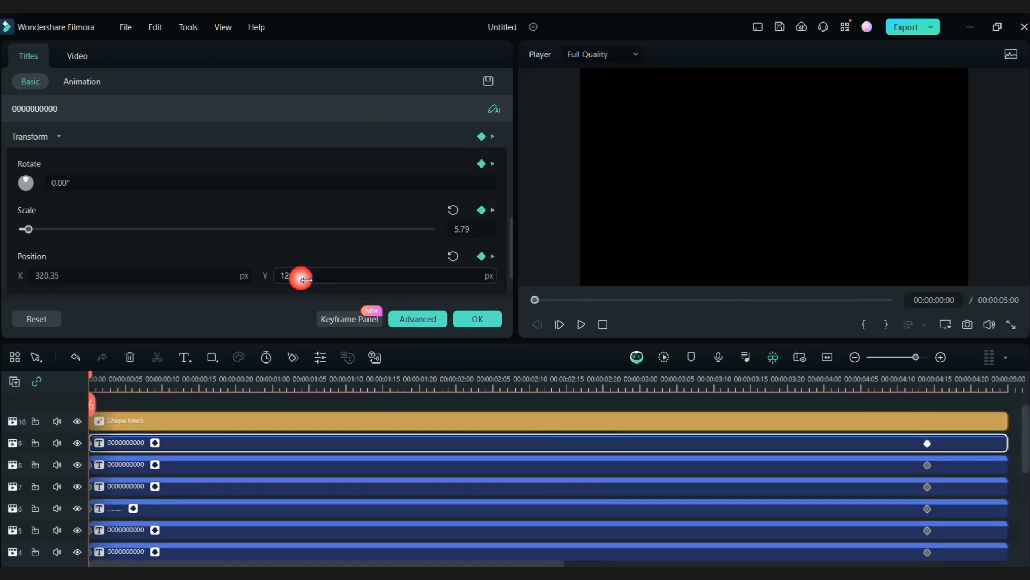
pyautogui.click(581, 324)
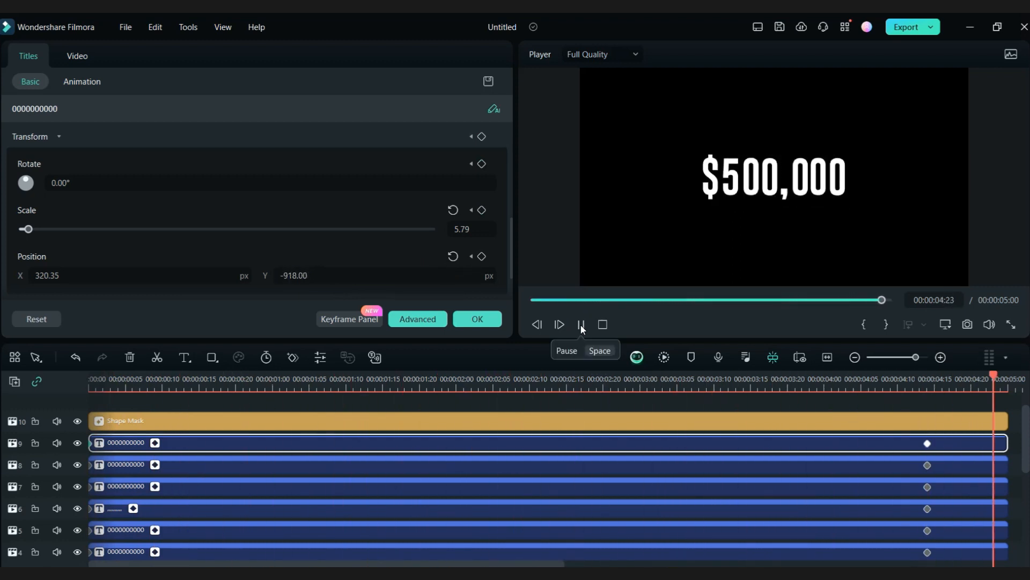
pyautogui.click(580, 325)
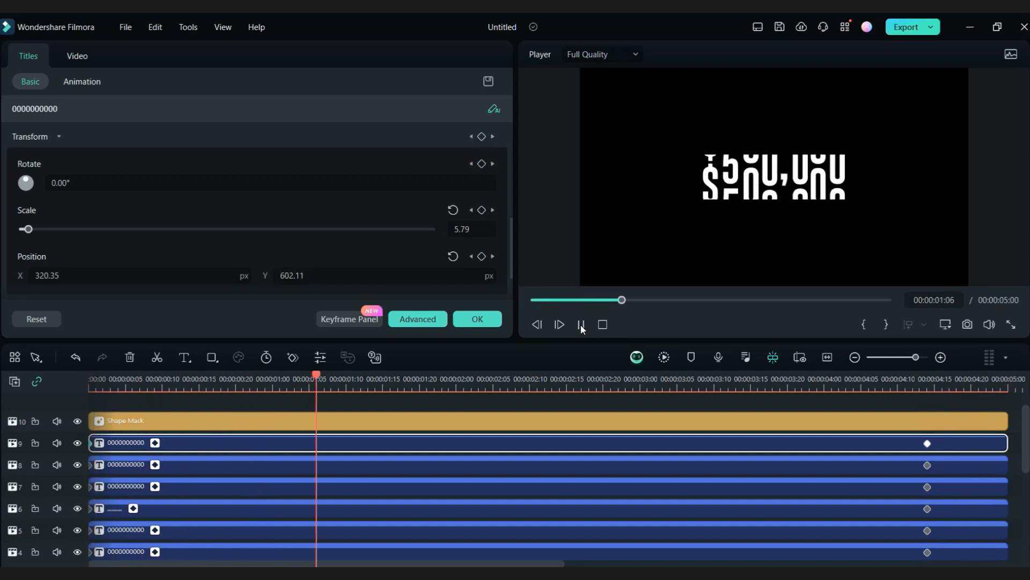
pyautogui.click(581, 325)
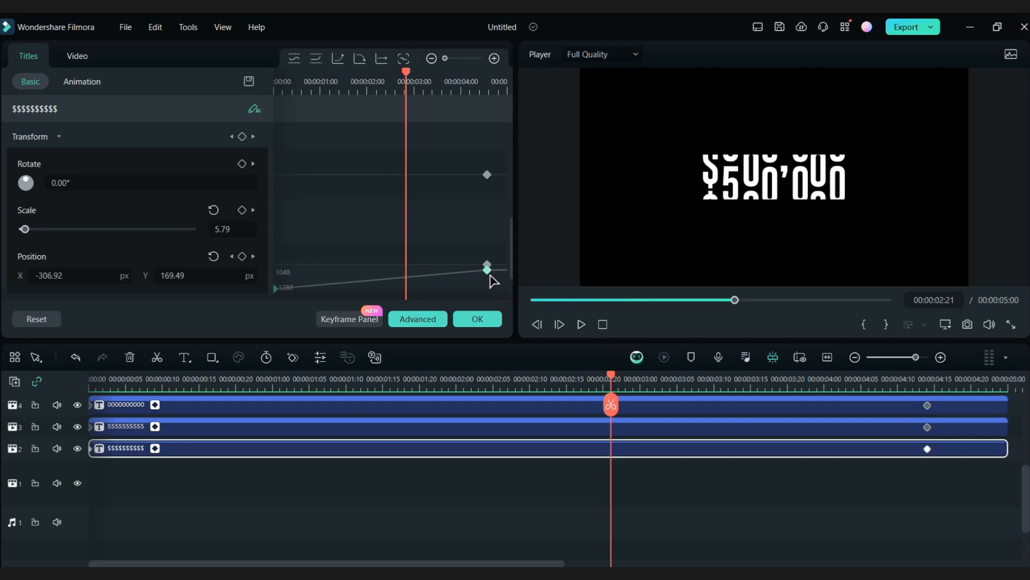
# - In the keyframe graph, smooth the end Y position keyframes of the columns on tracks 2 to 5
pyautogui.press('Home')
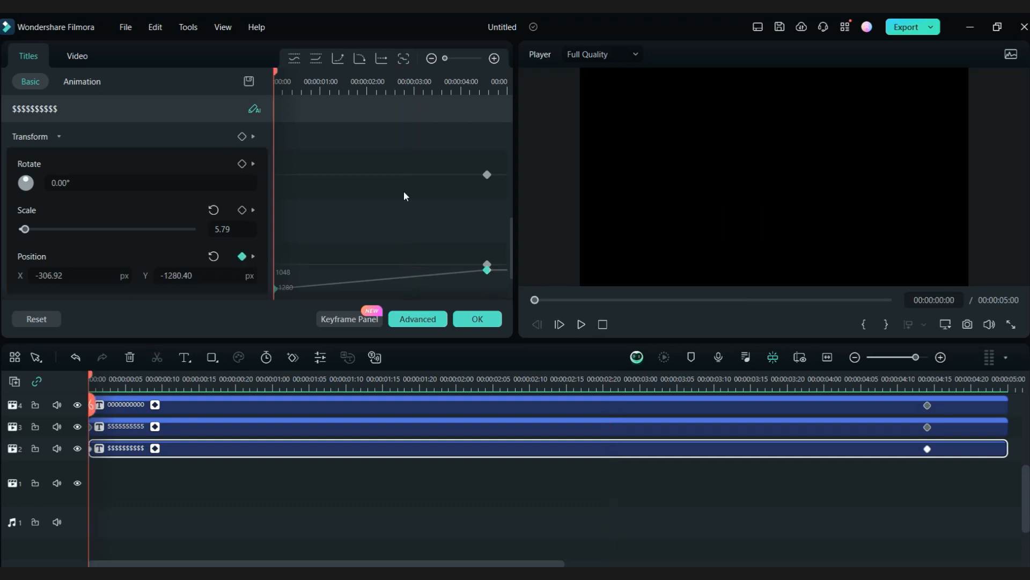
pyautogui.click(298, 57)
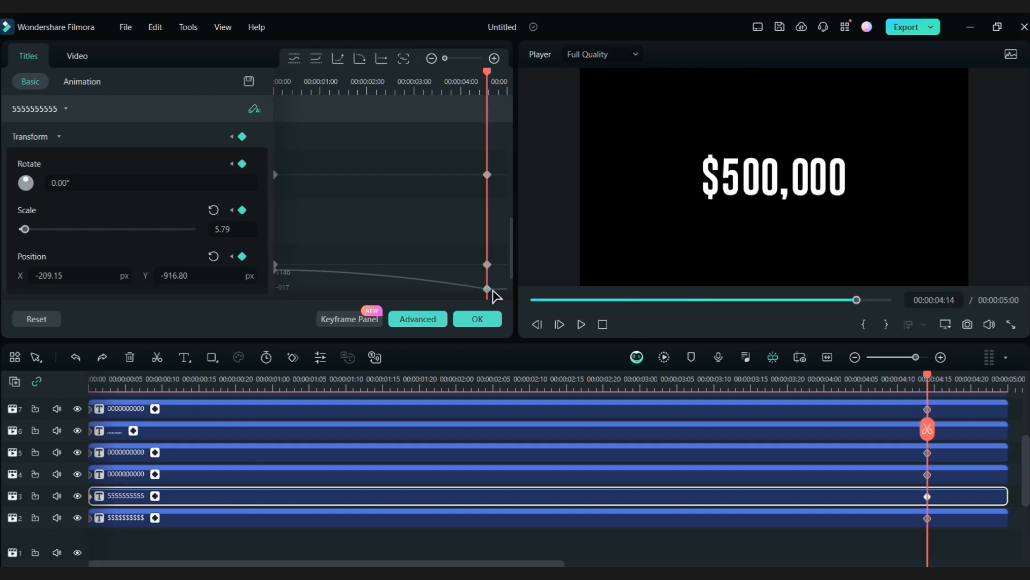
pyautogui.click(920, 471)
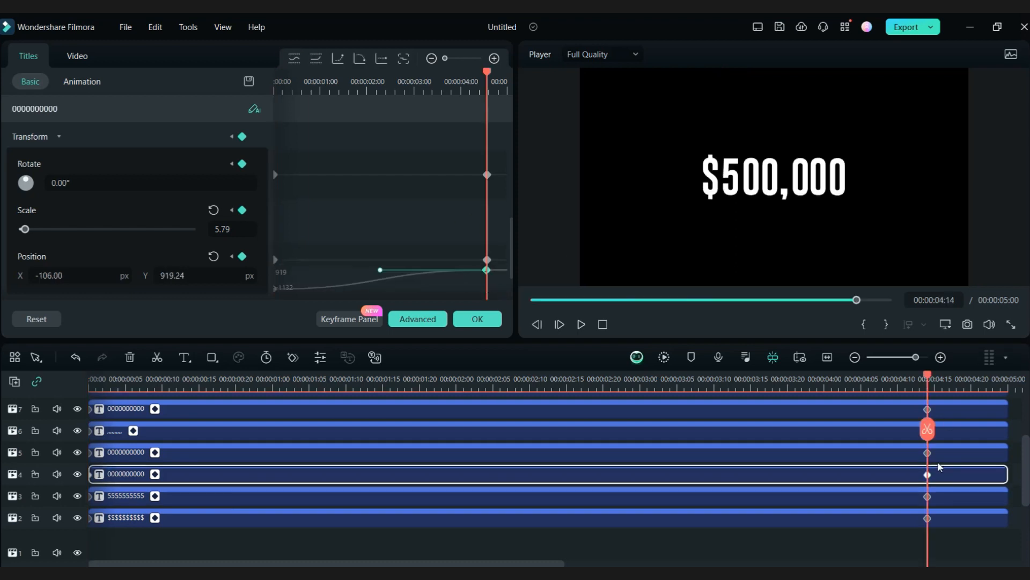
pyautogui.click(937, 451)
pyautogui.click(487, 288)
pyautogui.click(294, 58)
# - Smooth the end Y position keyframes of the comma column and the first 0s column after it
pyautogui.scroll(1, 977, 490)
pyautogui.click(928, 456)
pyautogui.click(487, 270)
pyautogui.click(294, 58)
pyautogui.scroll(2, 947, 482)
pyautogui.click(946, 486)
pyautogui.click(487, 288)
pyautogui.click(294, 58)
# - Smooth the end Y position keyframes of the last two 0s columns on tracks 8 and 9, and play back the animation
pyautogui.click(933, 466)
pyautogui.click(488, 271)
pyautogui.click(294, 58)
pyautogui.click(928, 445)
pyautogui.click(488, 288)
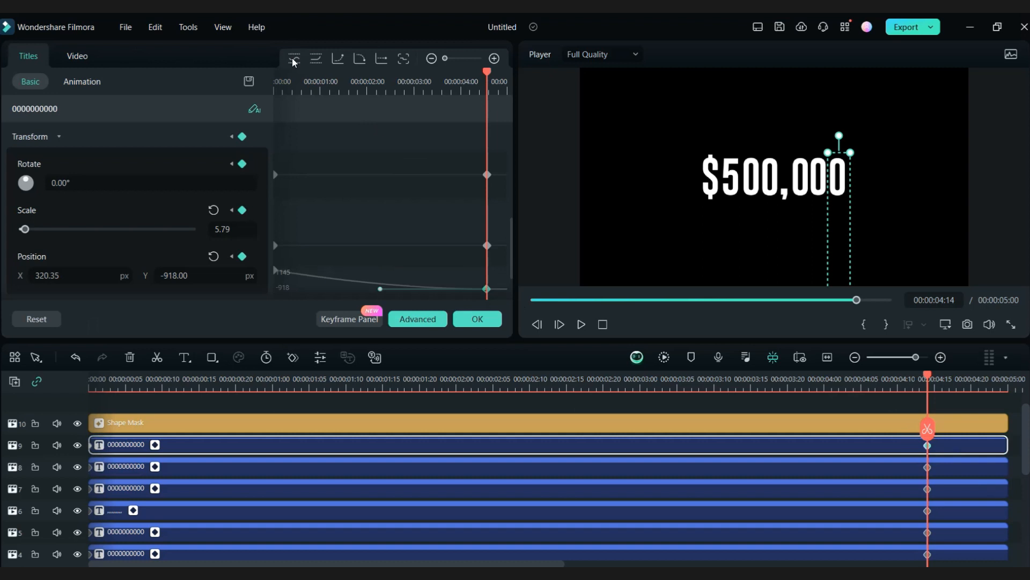
pyautogui.click(294, 58)
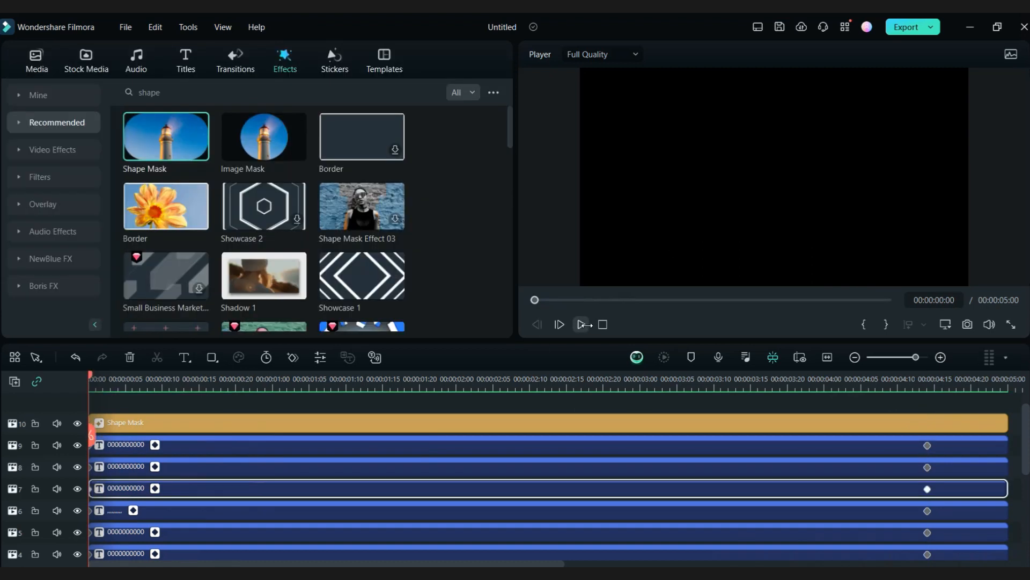
pyautogui.click(581, 324)
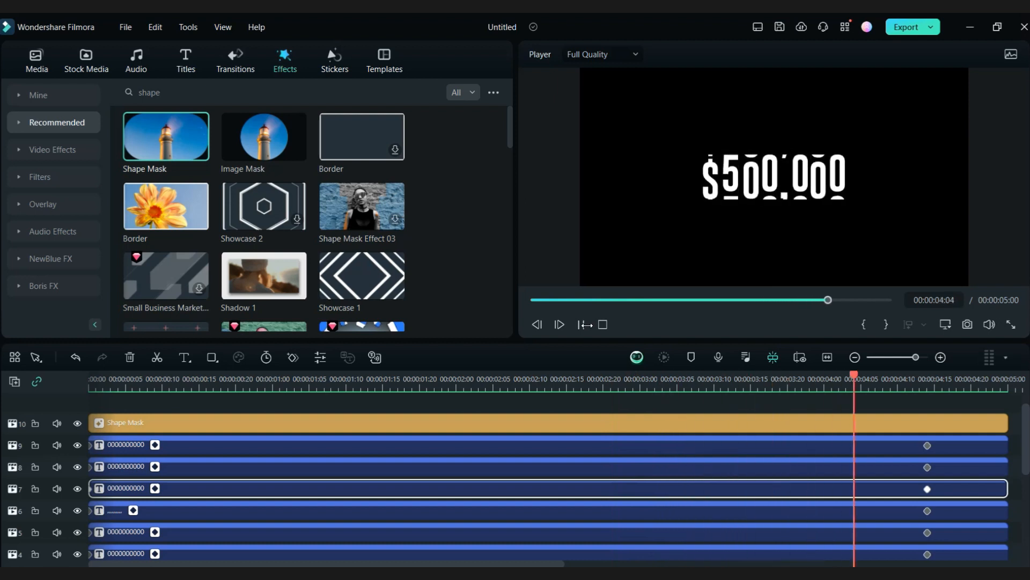
pyautogui.click(582, 325)
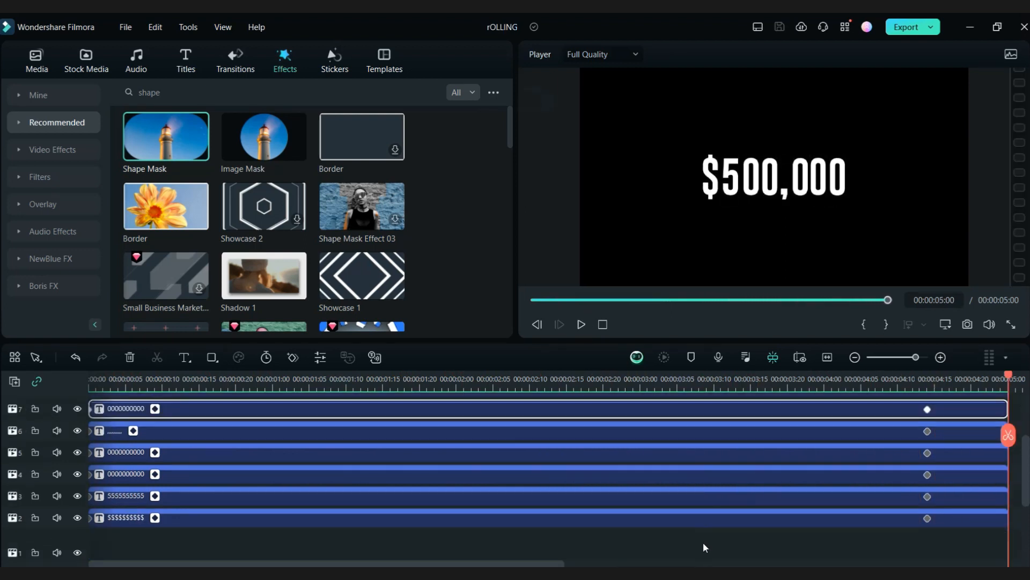
# - Combine the Shape Mask and all column titles into a compound clip named Rolling Text
pyautogui.moveTo(669, 329); pyautogui.dragTo(649, 411)
pyautogui.hotkey('alt', 'g')
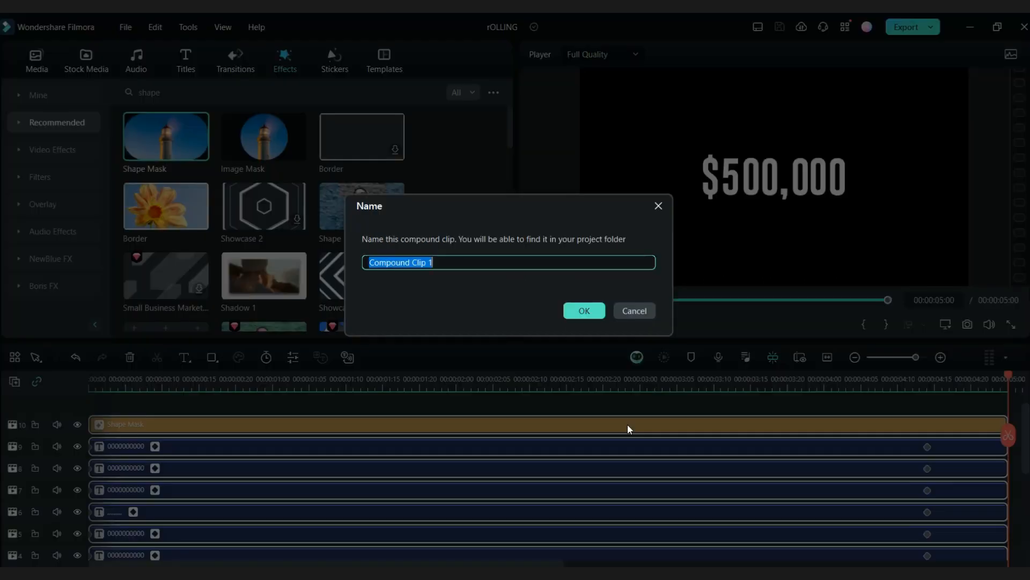
pyautogui.write('Rolling Text')
pyautogui.click(578, 311)
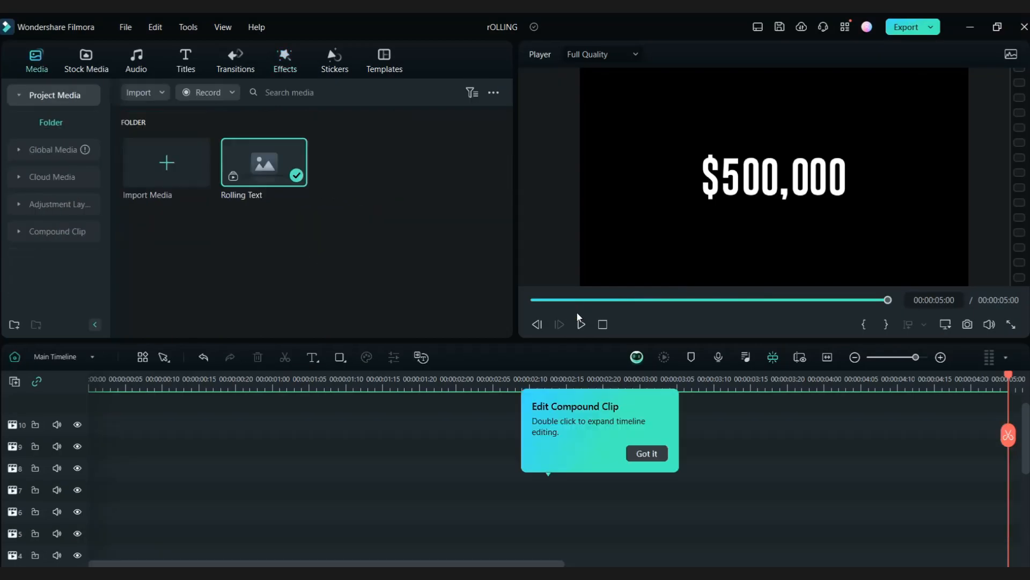
pyautogui.click(658, 454)
# - Add a Transform keyframe at the start of the Rolling Text clip and set its scale to 160%
pyautogui.moveTo(1006, 434); pyautogui.dragTo(30, 422)
pyautogui.doubleClick(125, 486)
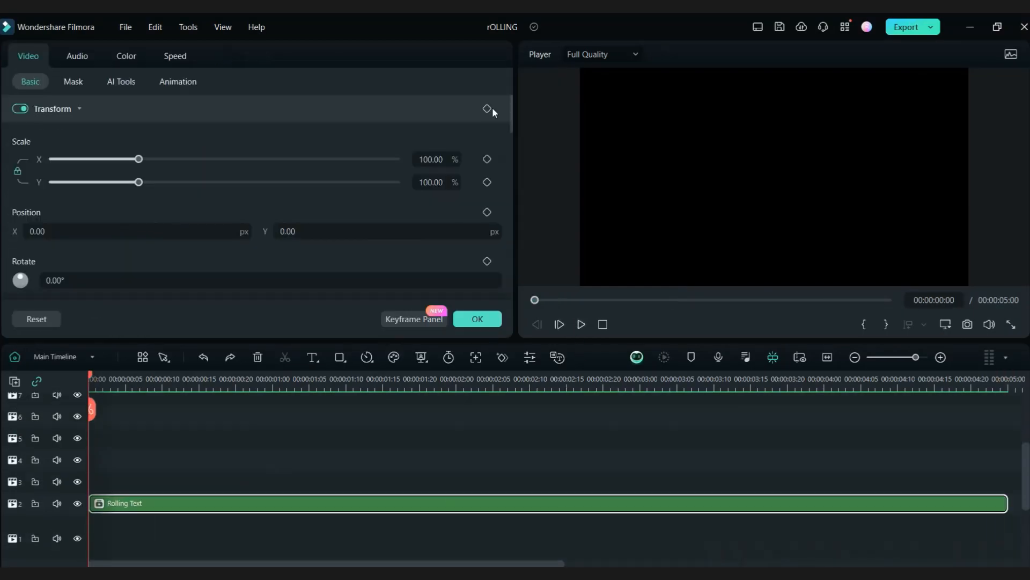
pyautogui.click(489, 108)
pyautogui.click(236, 231)
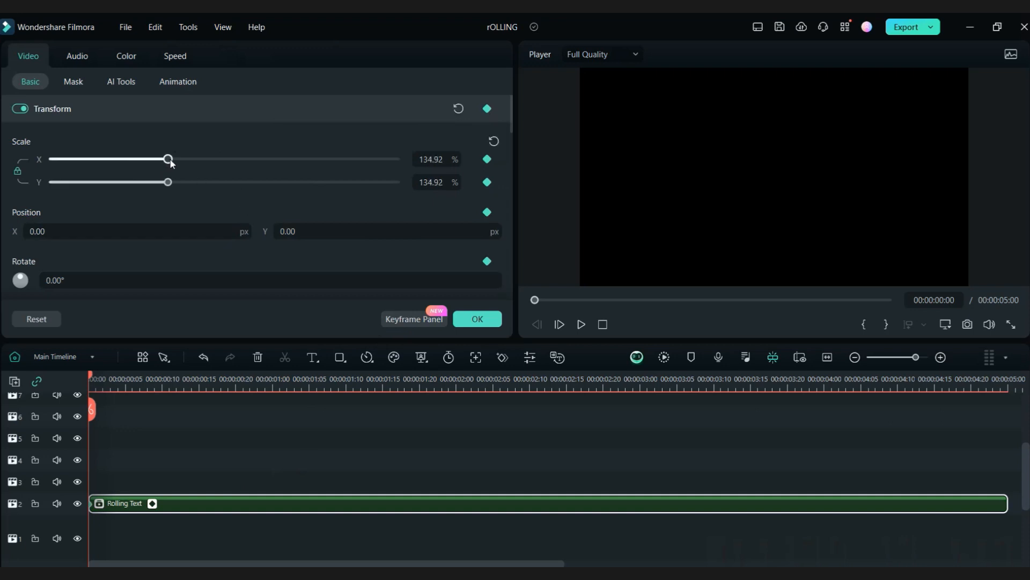
pyautogui.moveTo(192, 169); pyautogui.dragTo(189, 166)
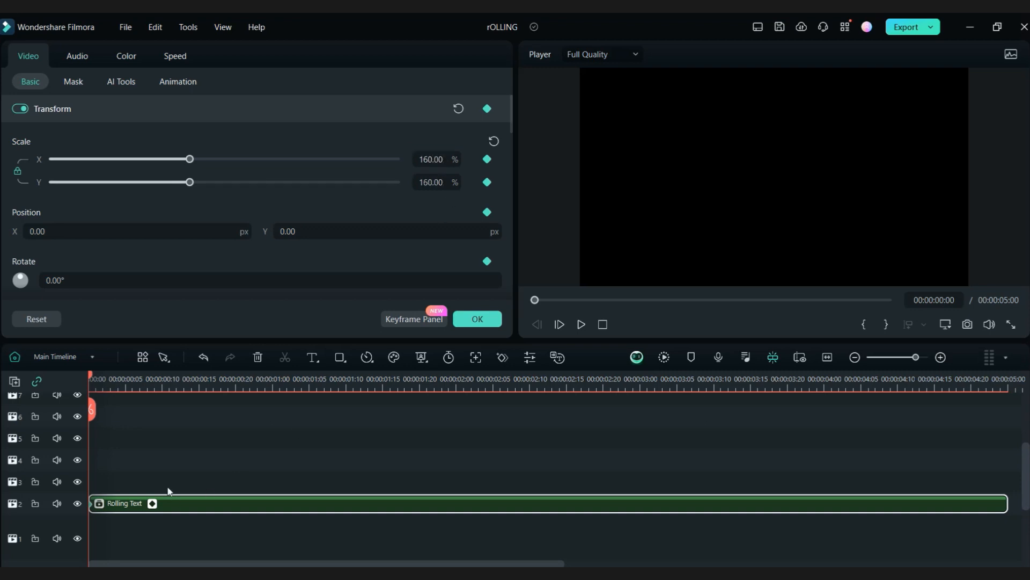
# - At 00:00:02:23, reset the Rolling Text clip's transform to 100% scale as a second keyframe and play the zoom-out from the start
pyautogui.moveTo(113, 415); pyautogui.dragTo(625, 457)
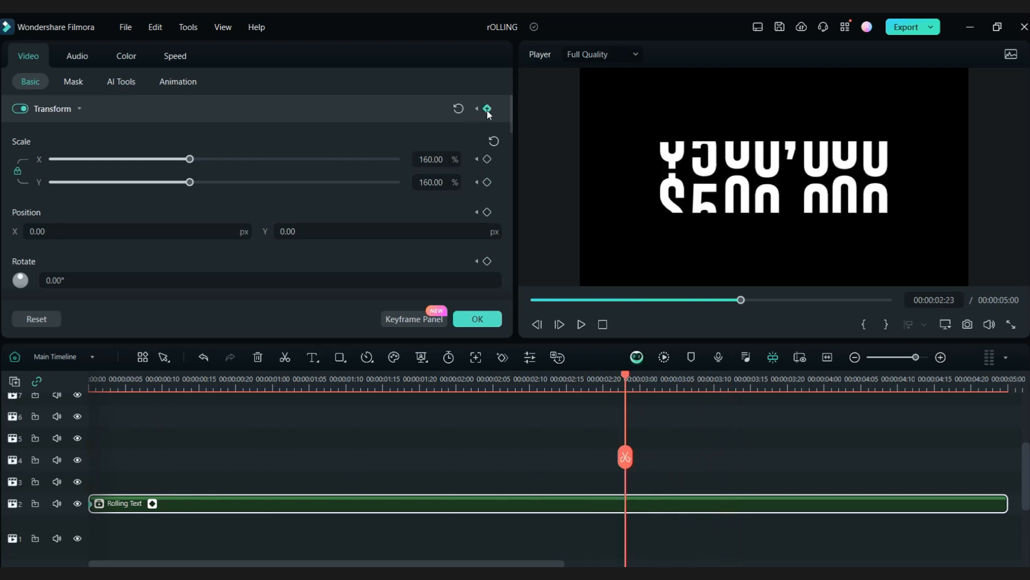
pyautogui.click(458, 108)
pyautogui.moveTo(618, 452); pyautogui.dragTo(81, 472)
pyautogui.press('space')
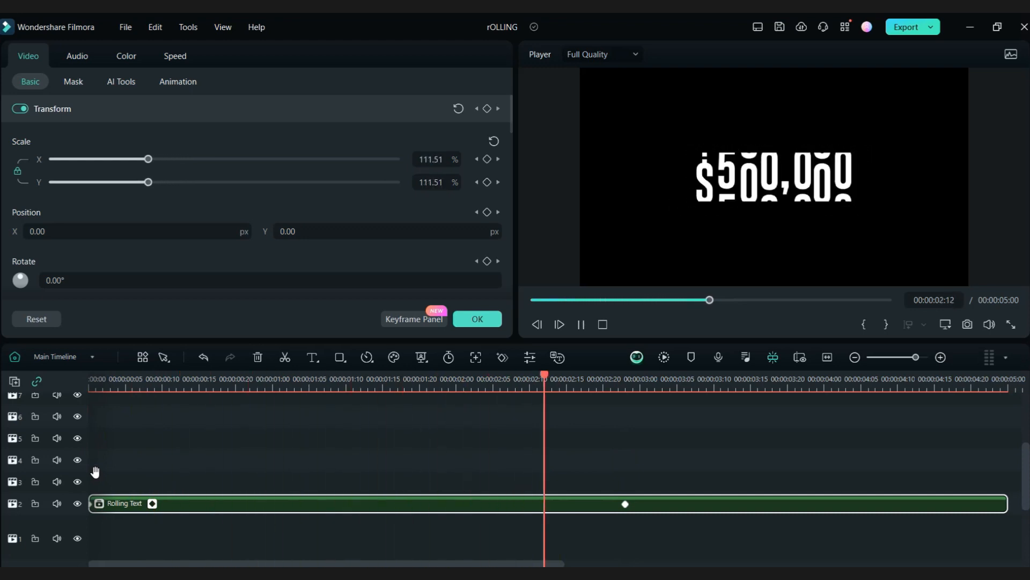
pyautogui.press('space')
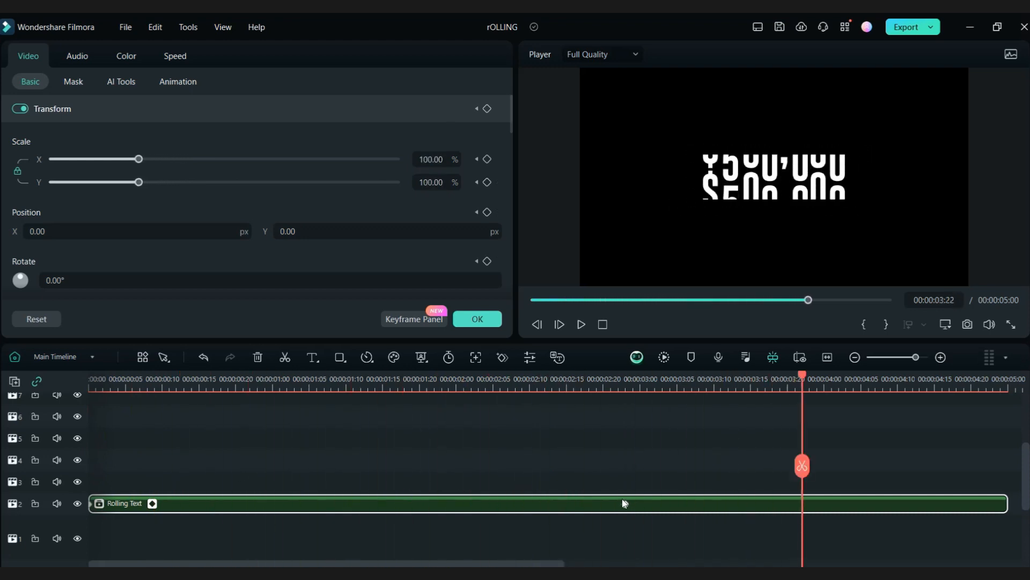
# - Move the Rolling Text clip's second Transform keyframe to 00:00:03:17 and smooth its Scale X and Y keyframes
pyautogui.moveTo(628, 505); pyautogui.dragTo(68, 472)
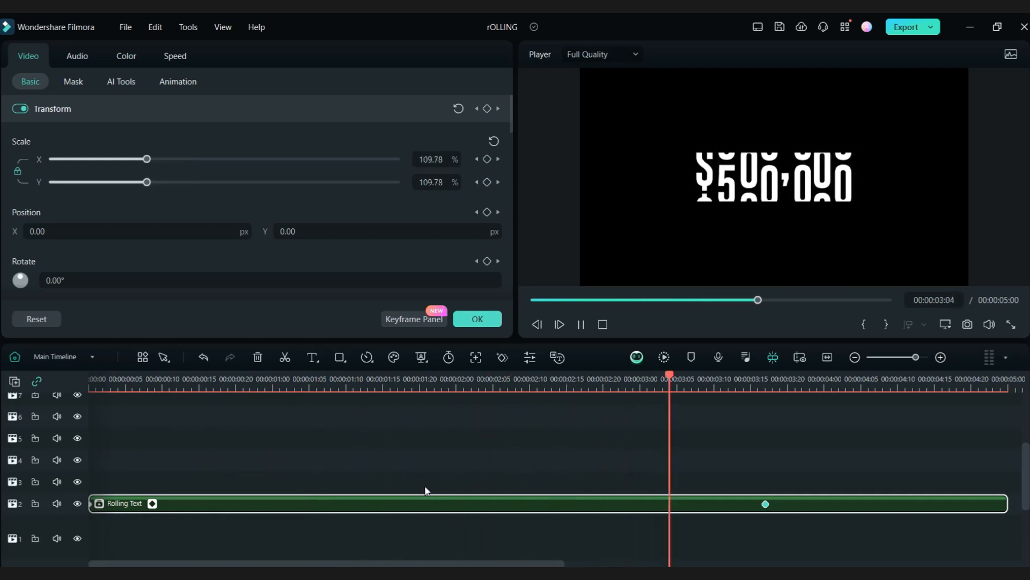
pyautogui.click(766, 504)
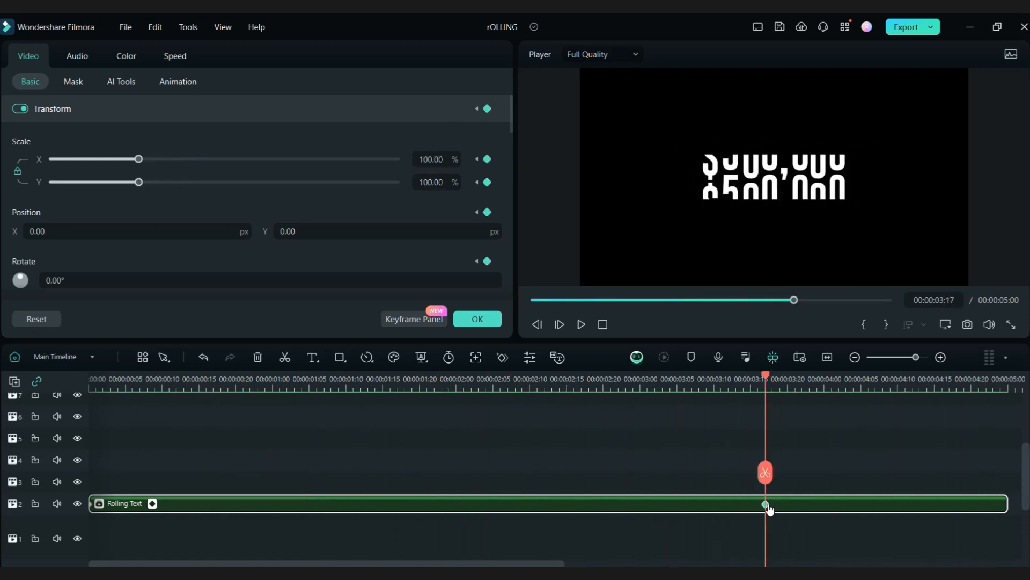
pyautogui.click(411, 320)
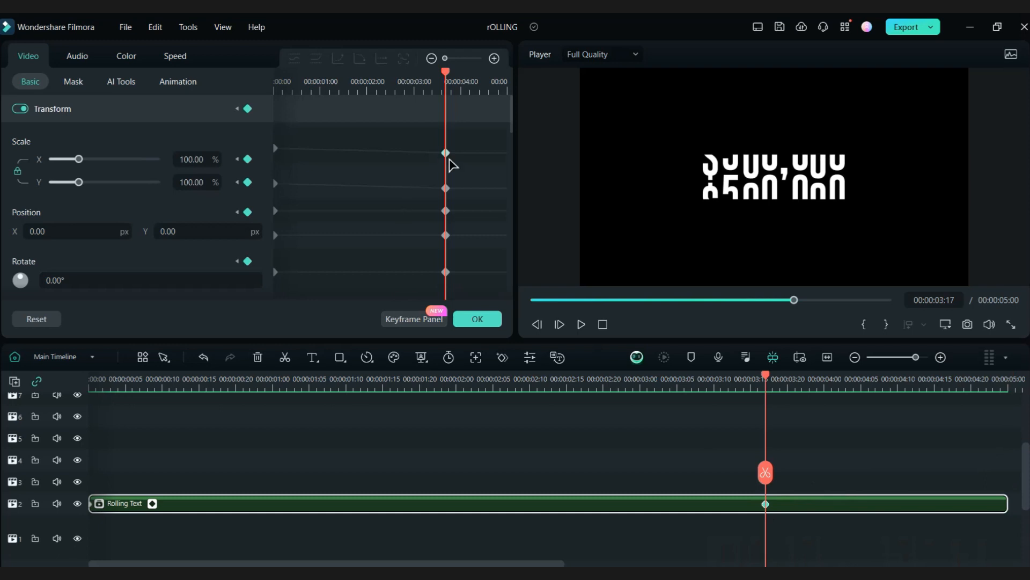
pyautogui.click(295, 59)
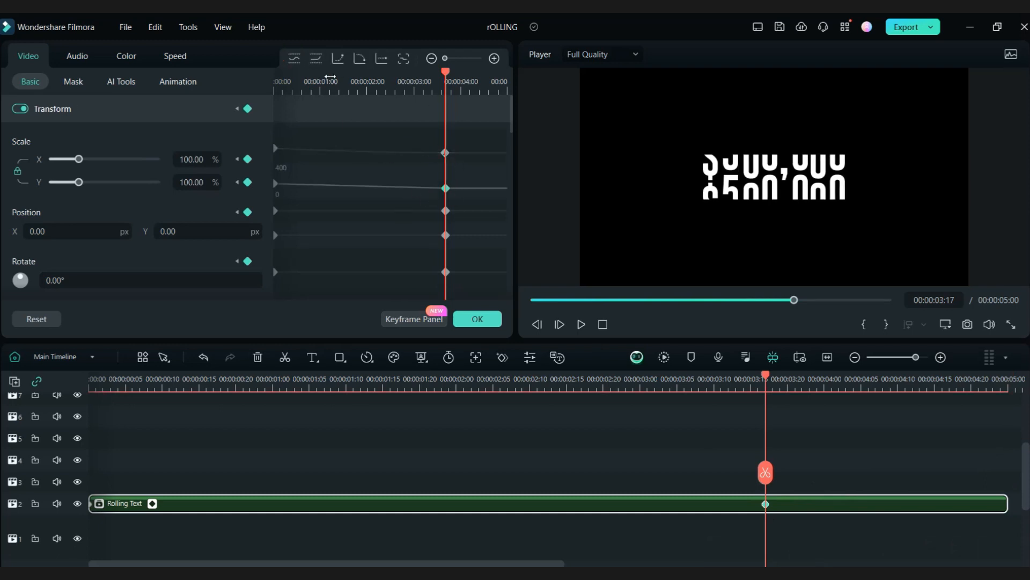
# - Smooth the Scale X and Y keyframes at the start of the Rolling Text clip and play back the zoom-out
pyautogui.click(278, 85)
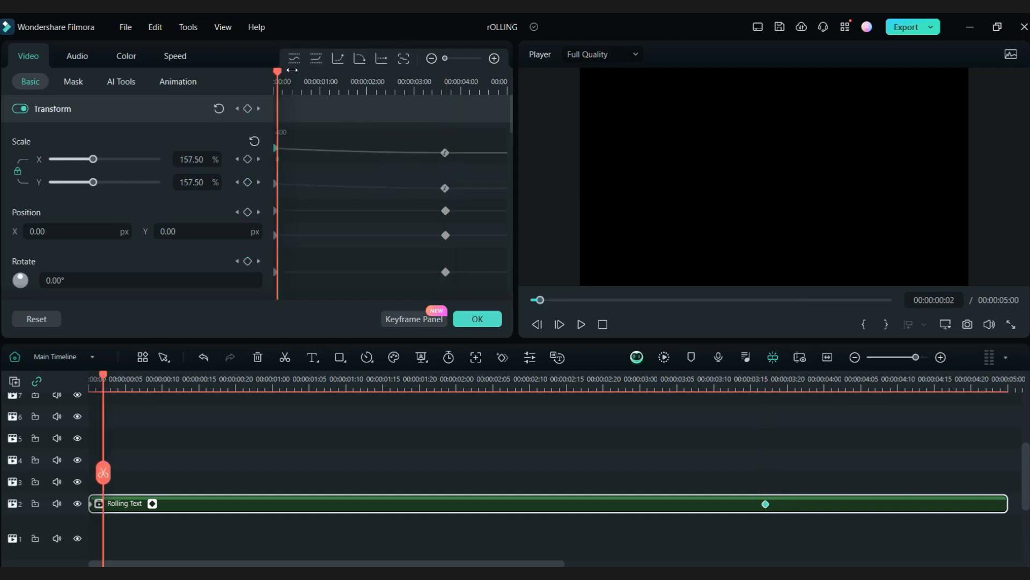
pyautogui.click(277, 184)
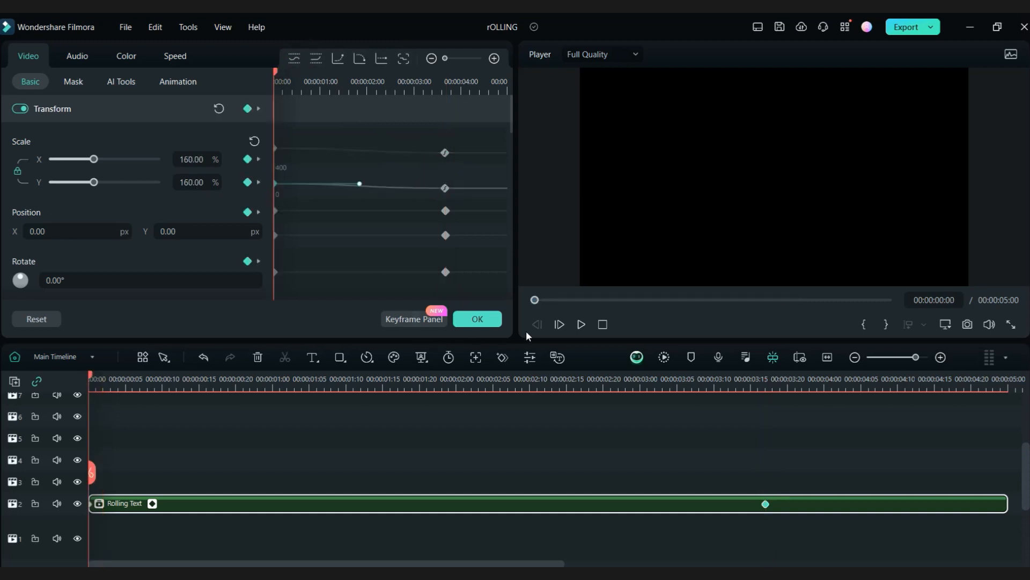
pyautogui.click(578, 325)
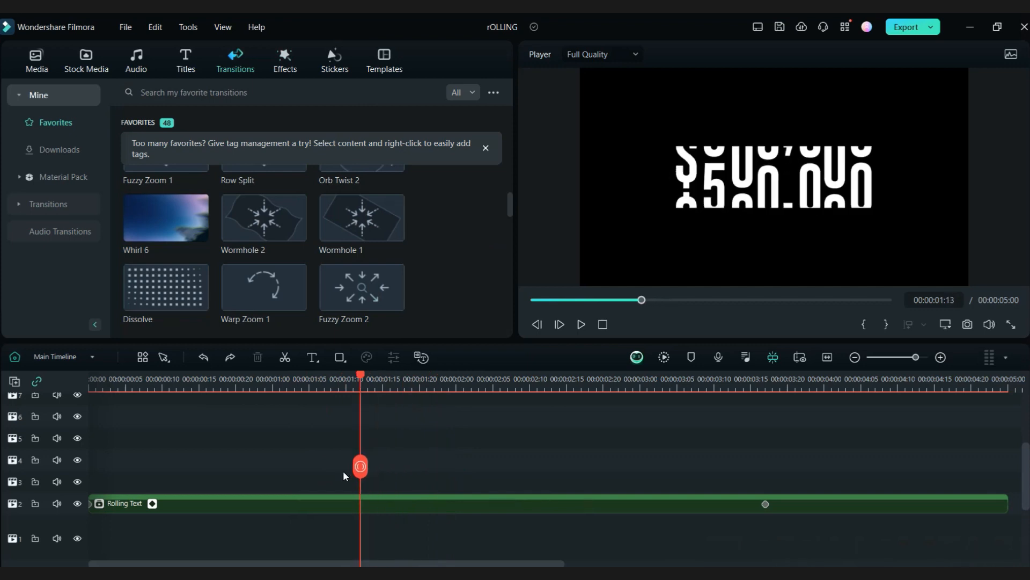
# - Add the Mosaic blur effect on track 3 above the Rolling Text clip, starting at 00:00:01:03
pyautogui.moveTo(343, 472)
pyautogui.mouseDown()
pyautogui.moveTo(399, 474)
pyautogui.moveTo(353, 473)
pyautogui.mouseUp()
pyautogui.click(284, 60)
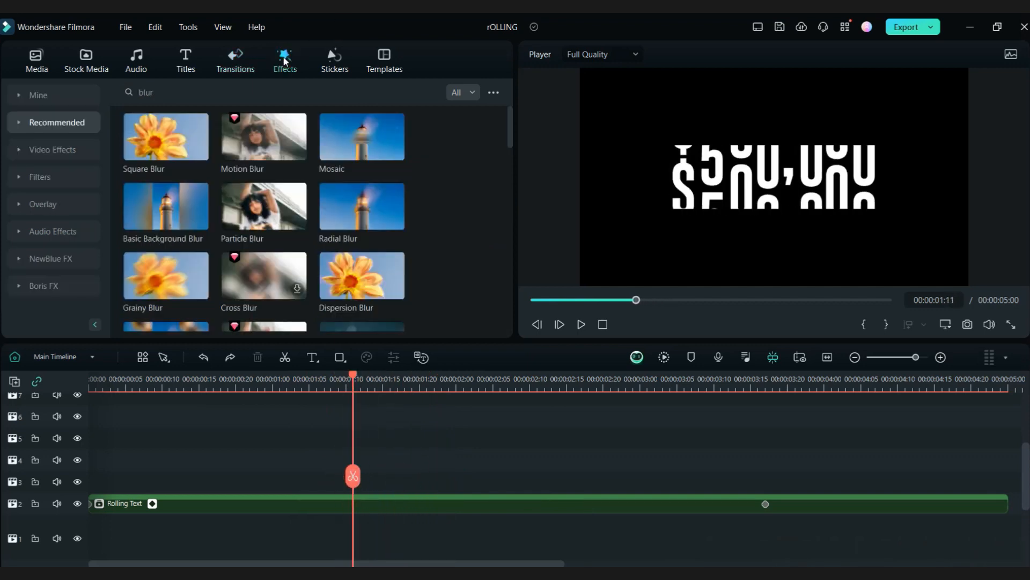
pyautogui.moveTo(354, 140); pyautogui.dragTo(240, 494)
pyautogui.moveTo(350, 476); pyautogui.dragTo(296, 465)
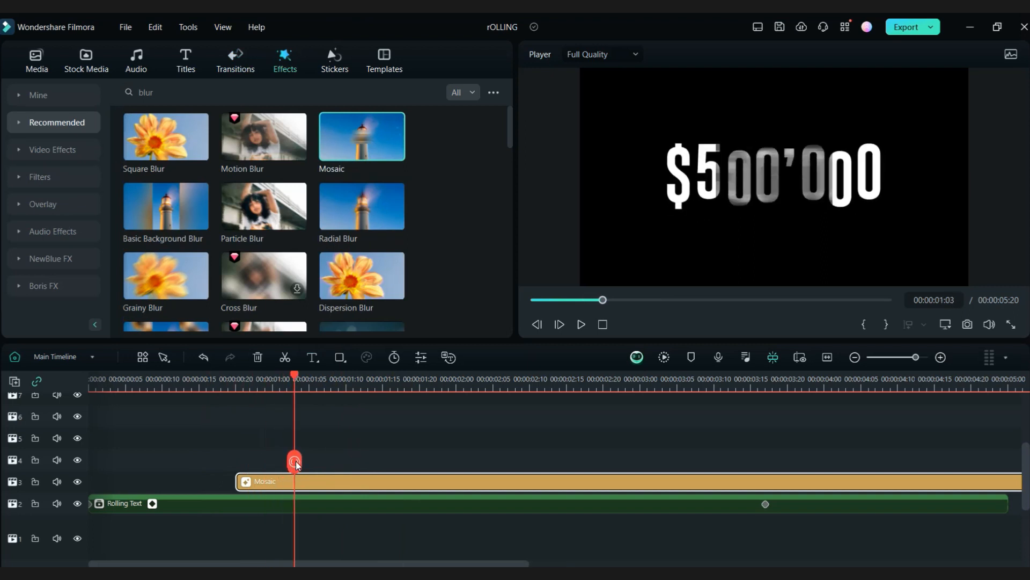
pyautogui.moveTo(374, 484); pyautogui.dragTo(418, 492)
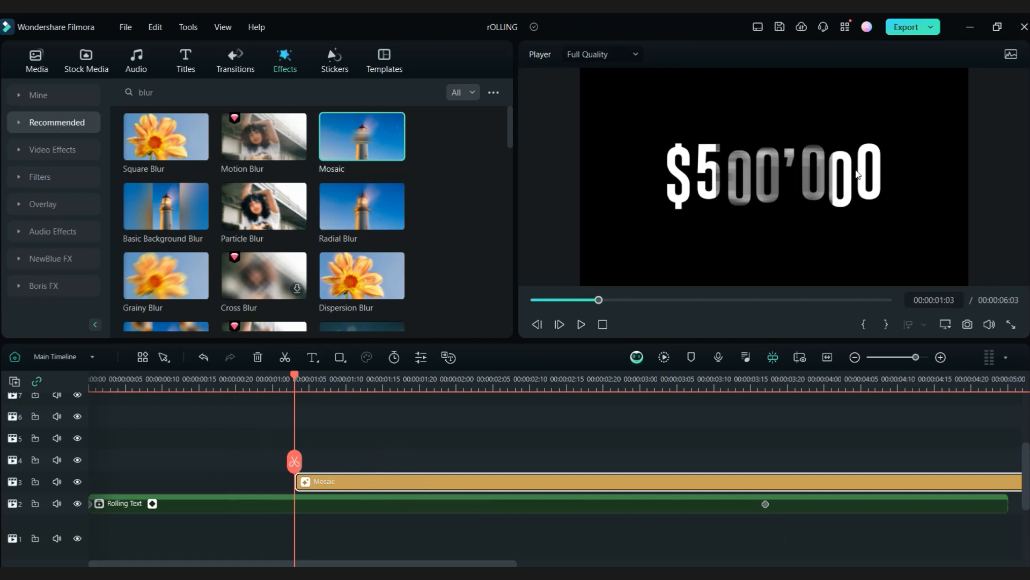
# - Resize the Mosaic area to cover the whole amount and cut the effect off at the Rolling Text clip's second keyframe
pyautogui.moveTo(814, 164); pyautogui.dragTo(894, 180)
pyautogui.moveTo(294, 461); pyautogui.dragTo(677, 461)
pyautogui.moveTo(736, 446); pyautogui.dragTo(1000, 464)
pyautogui.click(966, 480)
pyautogui.moveTo(545, 461); pyautogui.dragTo(308, 456)
pyautogui.click(641, 465)
pyautogui.press('Delete')
# - Set the Mosaic effect's Blur Amount to 100
pyautogui.click(387, 481)
pyautogui.doubleClick(388, 481)
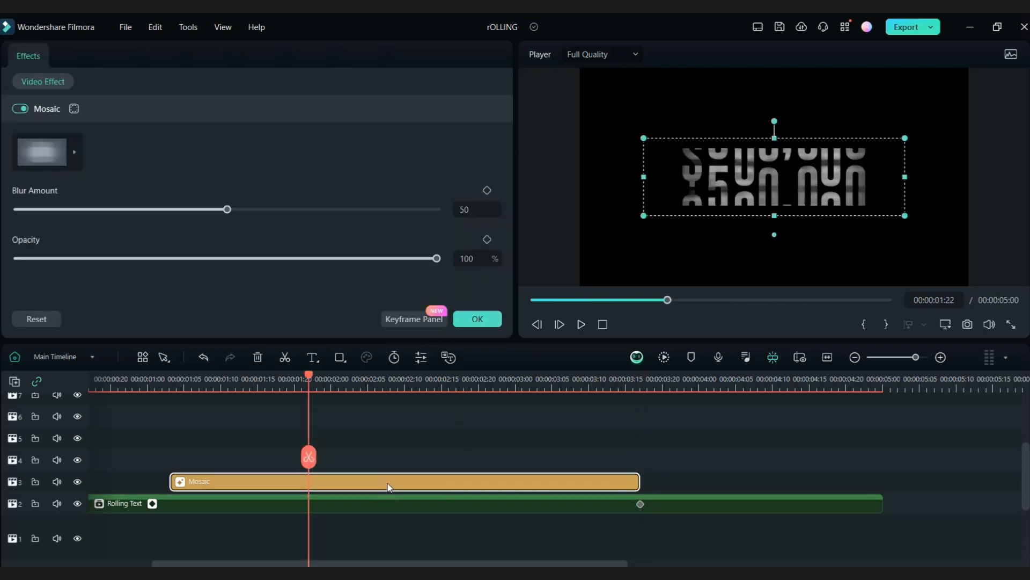
pyautogui.moveTo(230, 209); pyautogui.dragTo(437, 209)
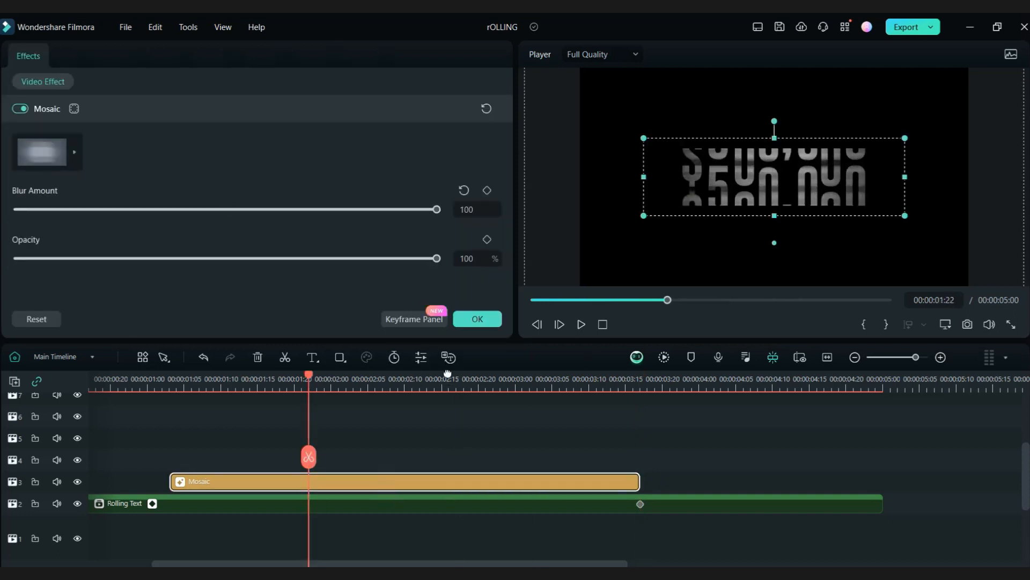
pyautogui.click(475, 317)
# - Add Dissolve transitions to both ends of the Mosaic effect, shorten the starting one, and play back the result
pyautogui.moveTo(171, 443)
pyautogui.mouseDown()
pyautogui.moveTo(156, 447)
pyautogui.moveTo(171, 451)
pyautogui.mouseUp()
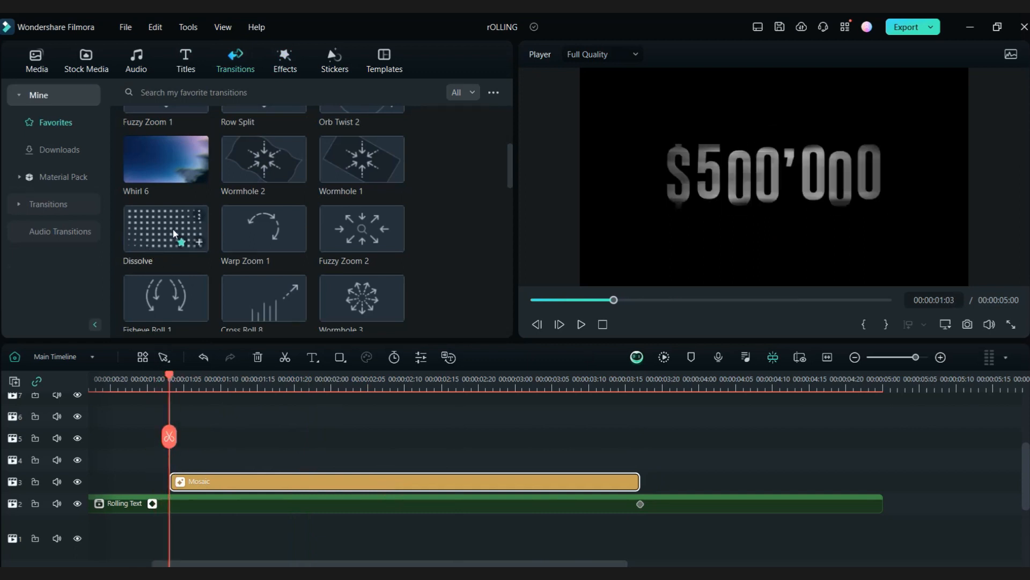
pyautogui.moveTo(172, 228); pyautogui.dragTo(178, 468)
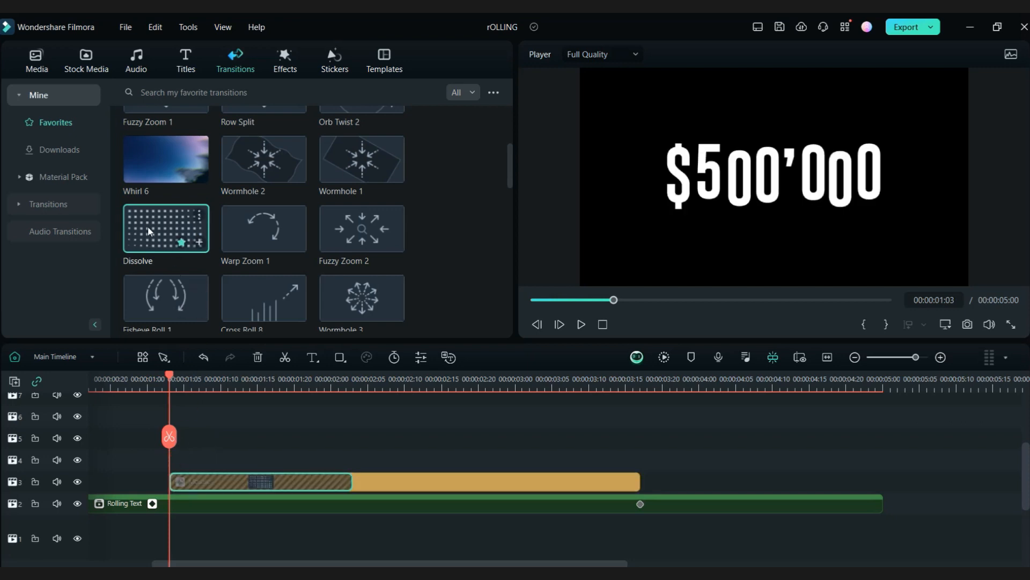
pyautogui.moveTo(148, 230); pyautogui.dragTo(461, 483)
pyautogui.moveTo(358, 486); pyautogui.dragTo(250, 478)
pyautogui.press('space')
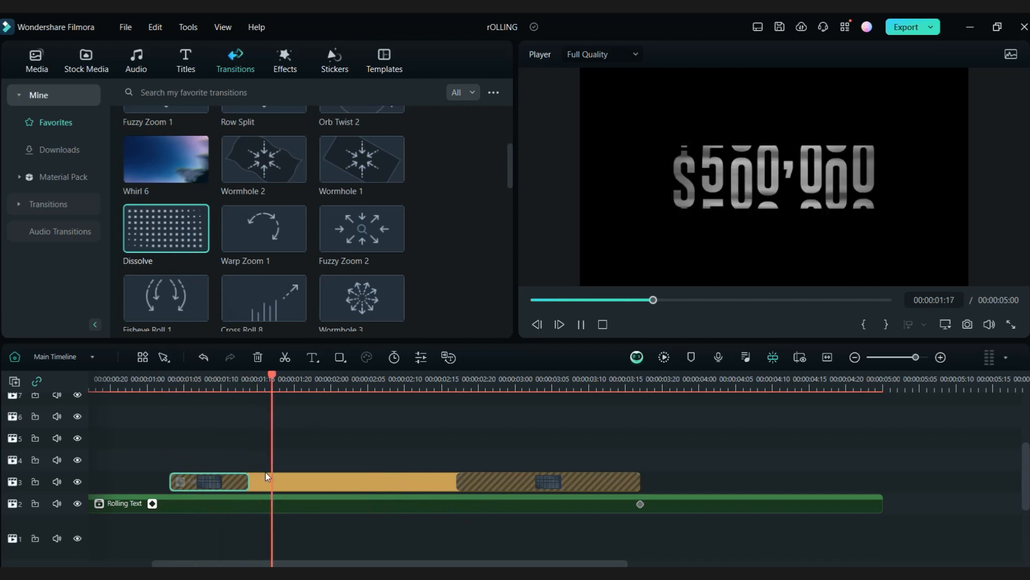
pyautogui.click(583, 324)
pyautogui.click(583, 324)
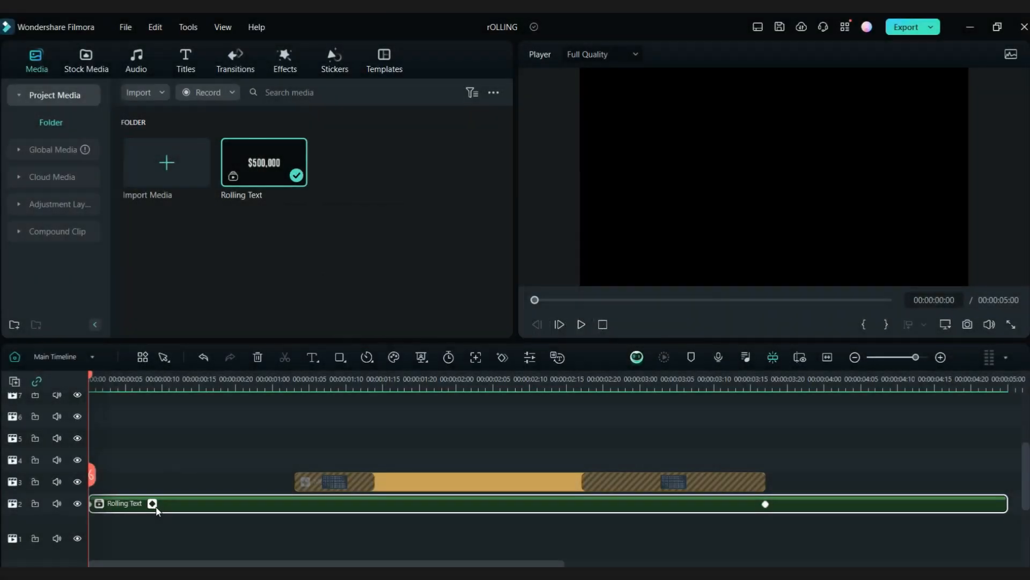
# - Open the Rolling Text compound clip's own timeline for editing and fit its tracks to the timeline width
pyautogui.doubleClick(156, 507)
pyautogui.rightClick(157, 507)
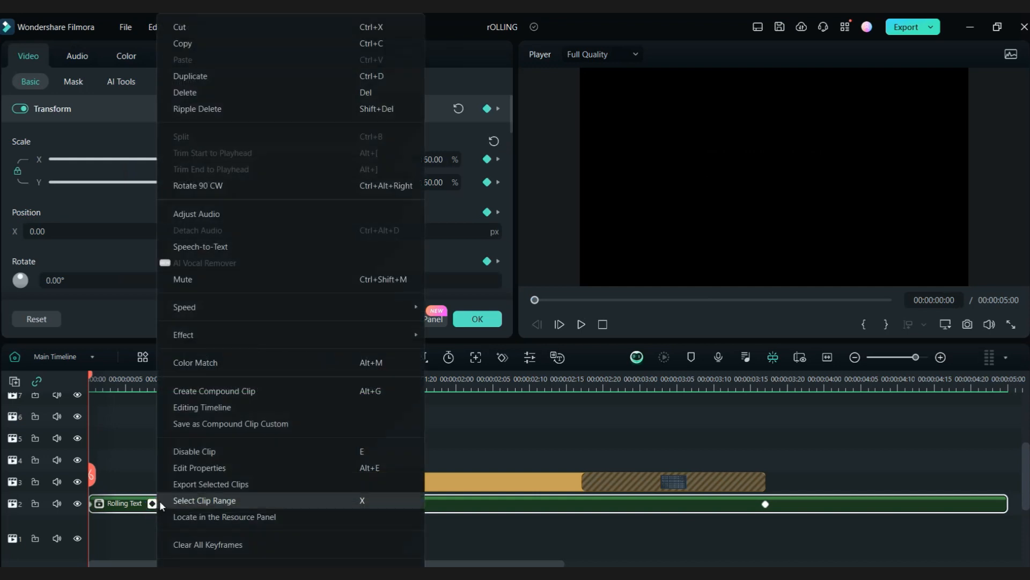
pyautogui.click(242, 405)
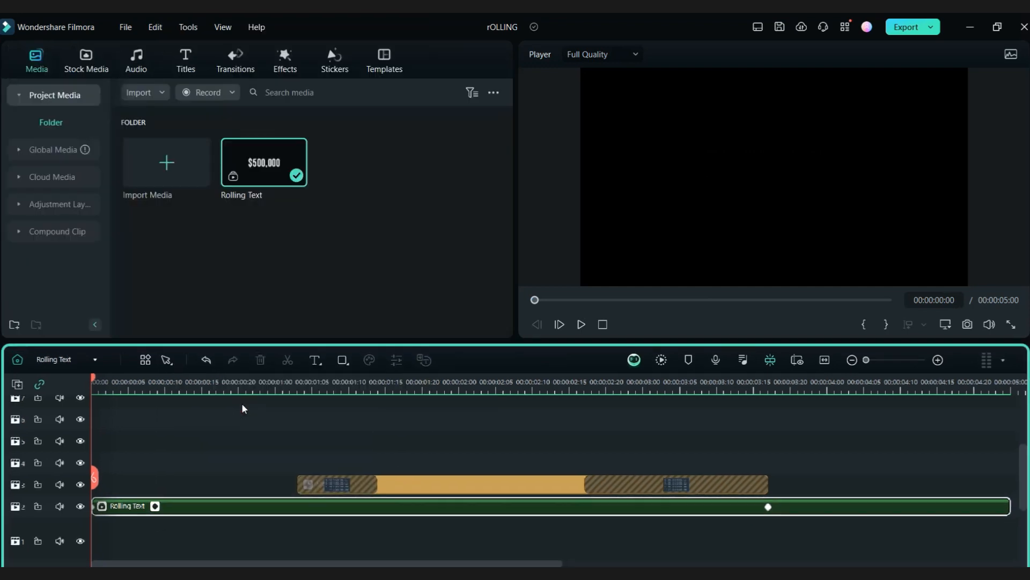
pyautogui.click(634, 310)
pyautogui.scroll(3, 225, 504)
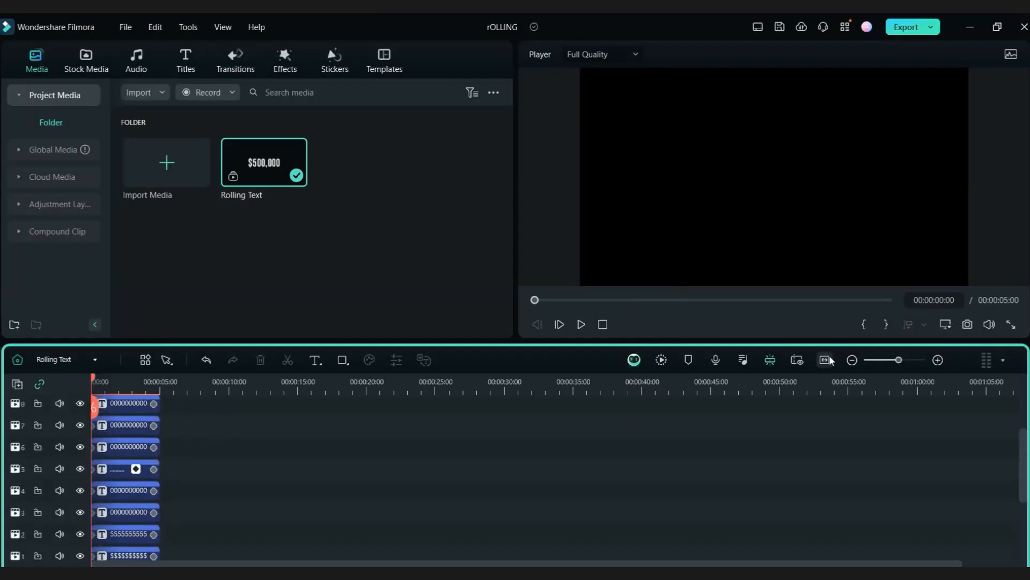
pyautogui.click(826, 360)
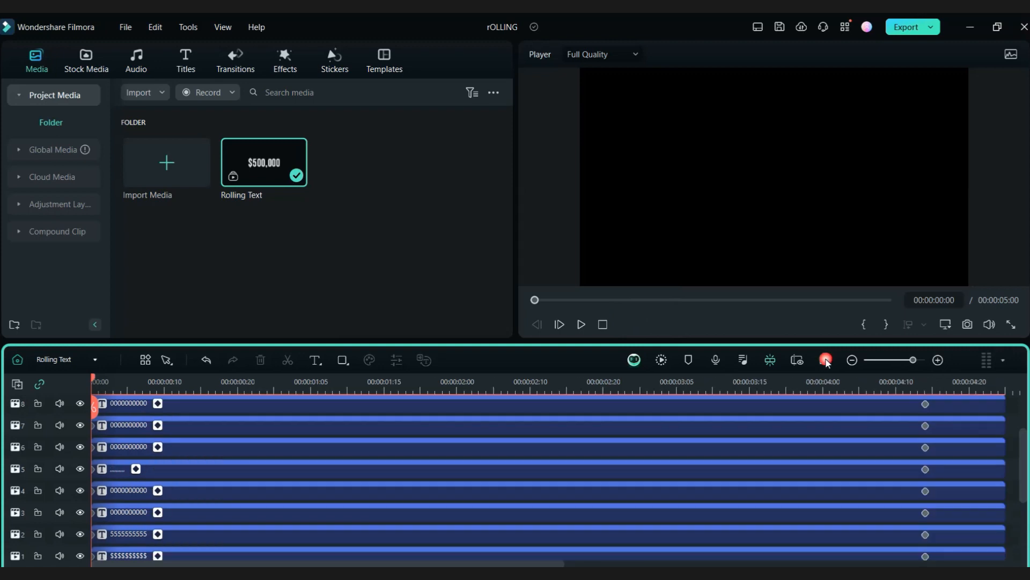
# - Move all clips above the $ column up one track to free track 2
pyautogui.scroll(2, 187, 430)
pyautogui.moveTo(193, 420); pyautogui.dragTo(175, 510)
pyautogui.moveTo(175, 507); pyautogui.dragTo(170, 486)
# - Copy the $ column title, lock track 1, and paste the copy at the start of track 2
pyautogui.scroll(-1, 134, 516)
pyautogui.click(140, 525)
pyautogui.rightClick(143, 526)
pyautogui.click(22, 444)
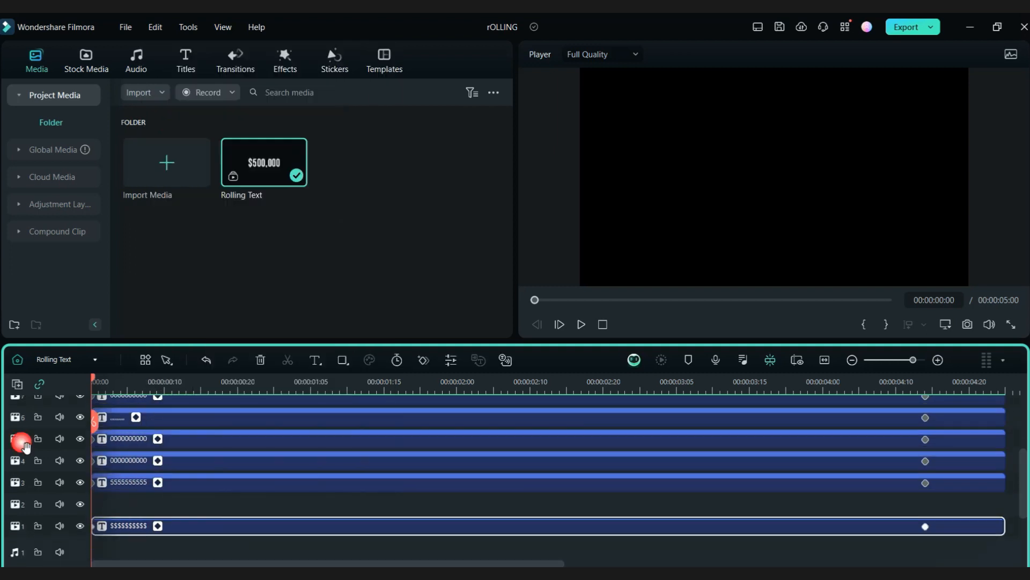
pyautogui.click(41, 527)
pyautogui.rightClick(101, 395)
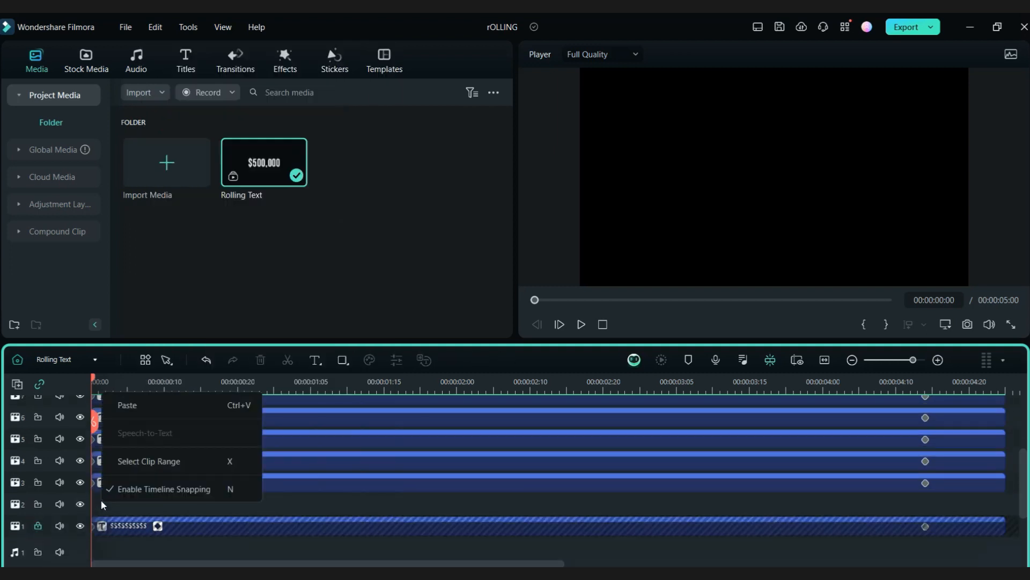
pyautogui.click(151, 408)
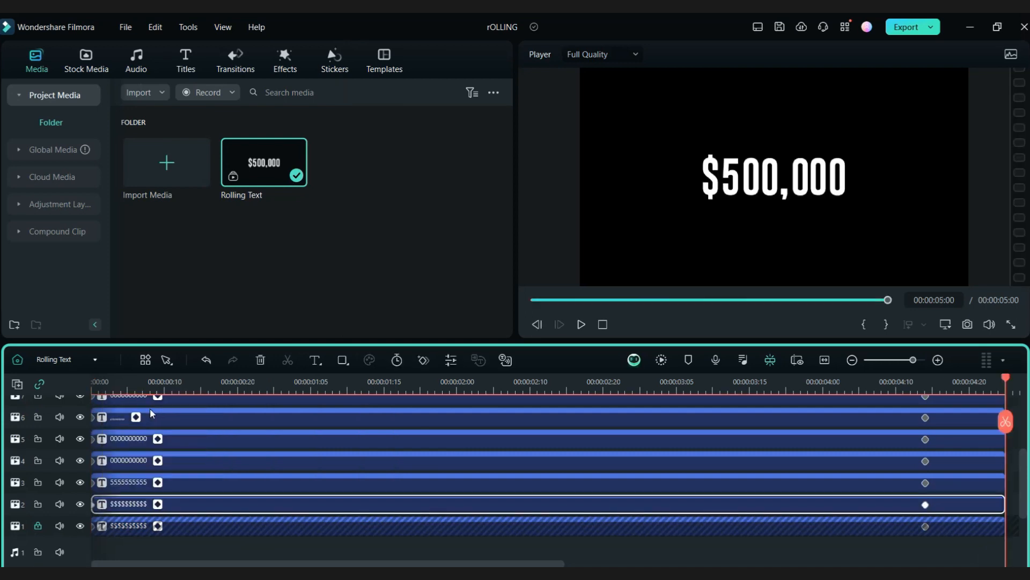
# - Recolour the last $ character of the copied column on track 2 yellow and play back the animation
pyautogui.doubleClick(173, 506)
pyautogui.click(424, 319)
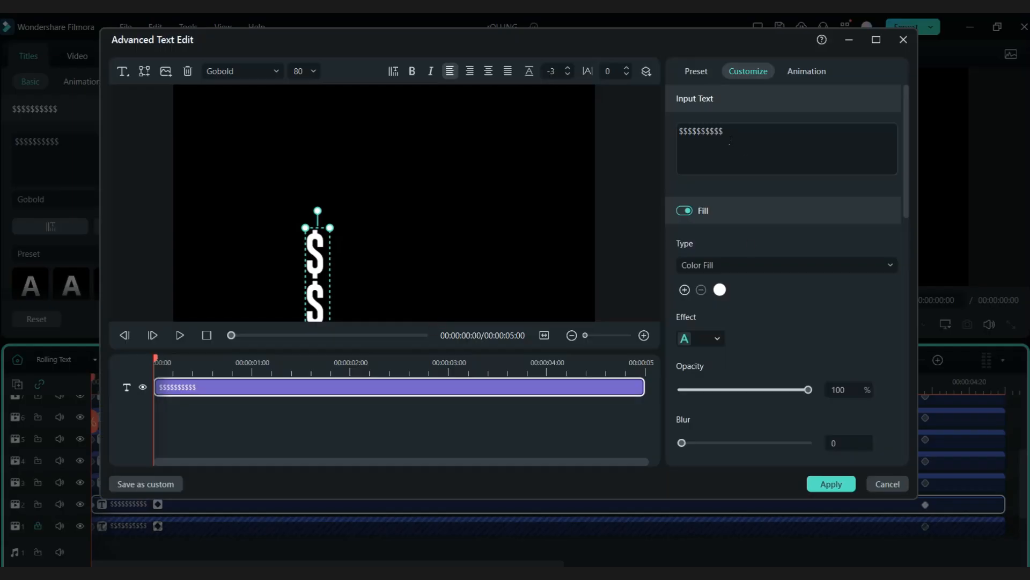
pyautogui.click(720, 291)
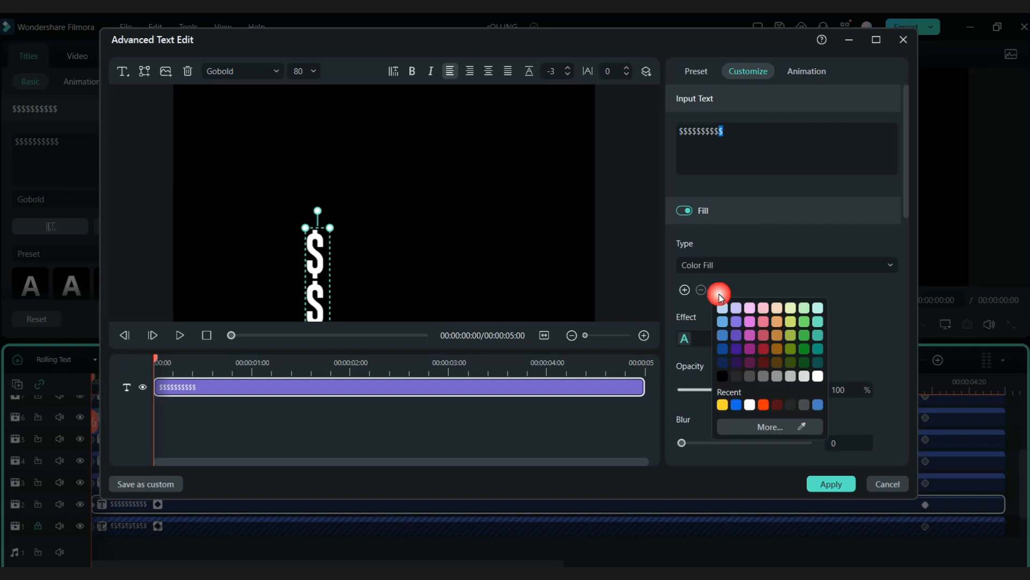
pyautogui.click(722, 404)
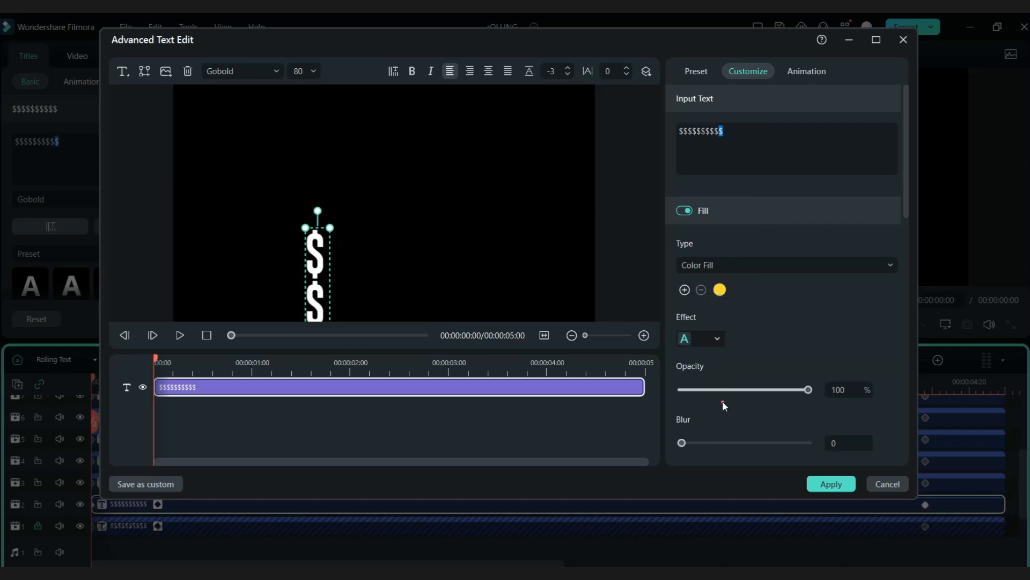
pyautogui.click(830, 485)
pyautogui.click(586, 323)
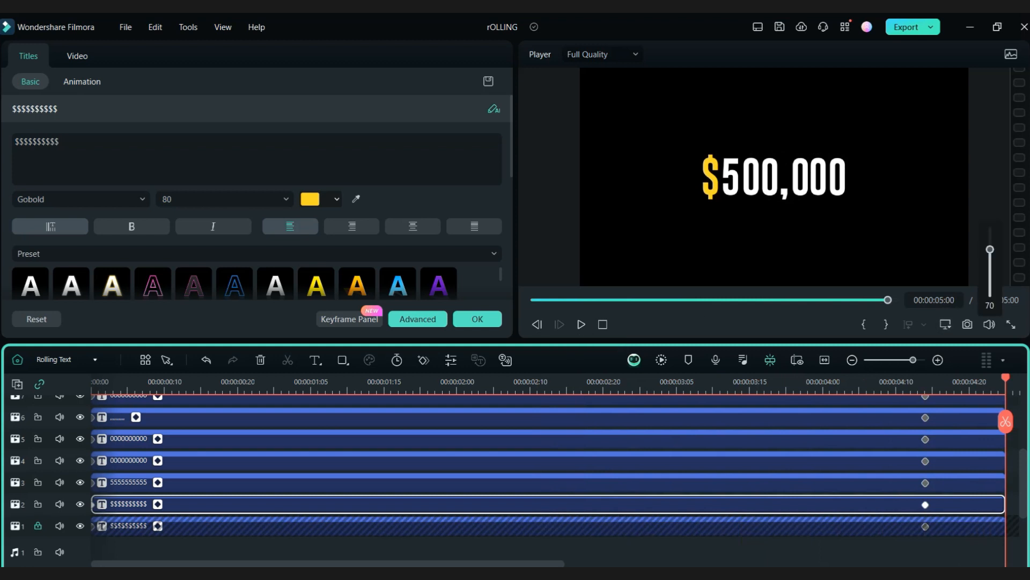
pyautogui.press('space')
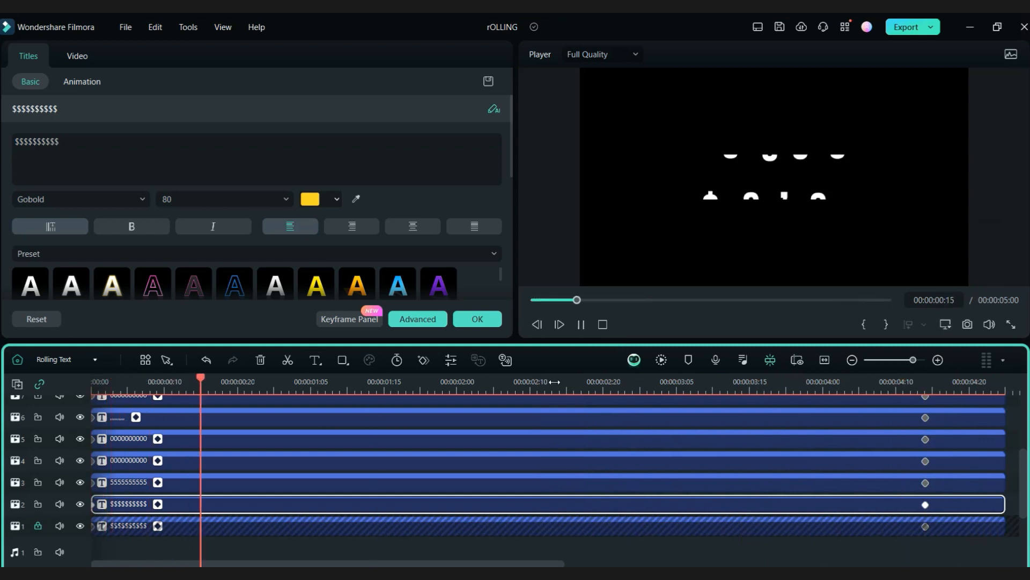